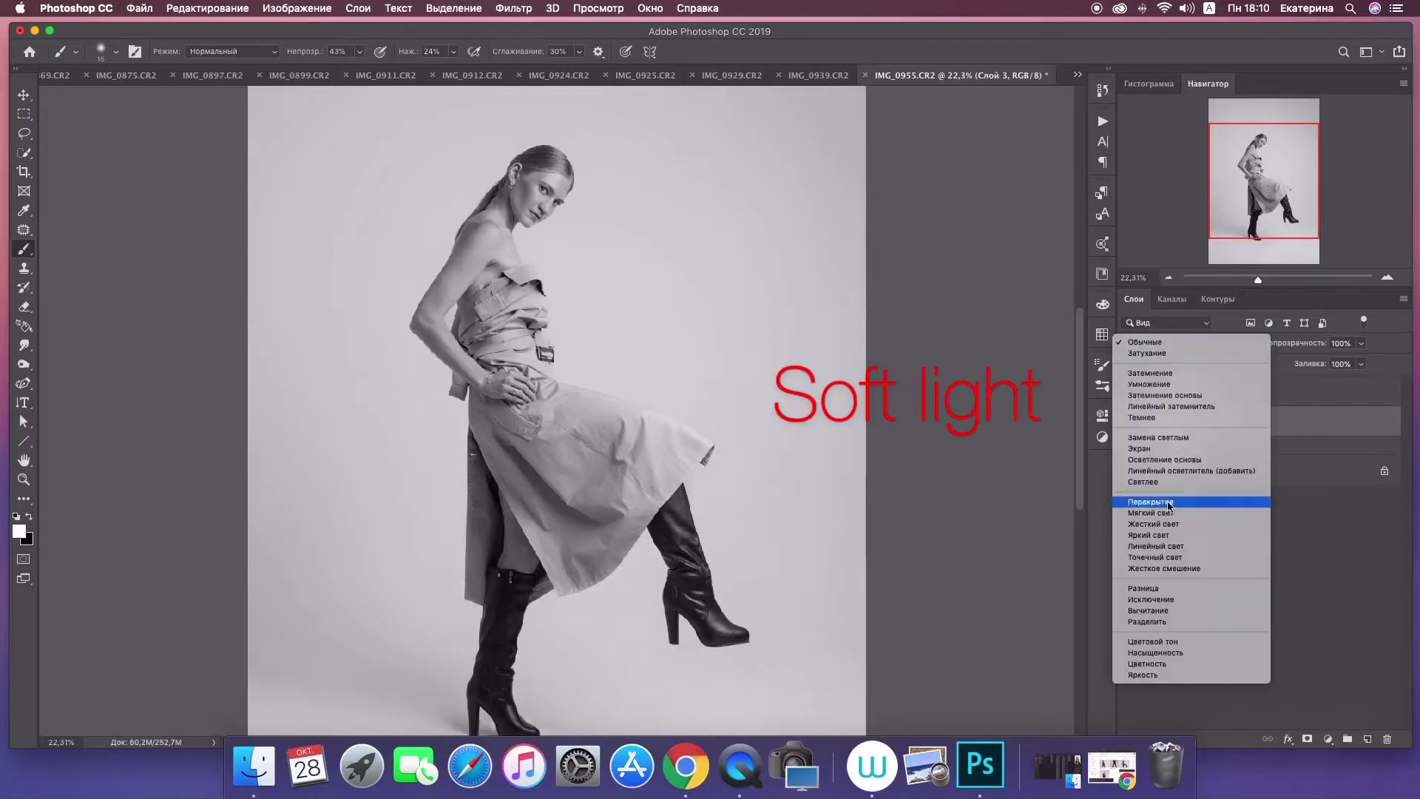
Set the blend mode of layer Слой 3 to Soft Light (Мягкий свет)
left_click(1183, 509)
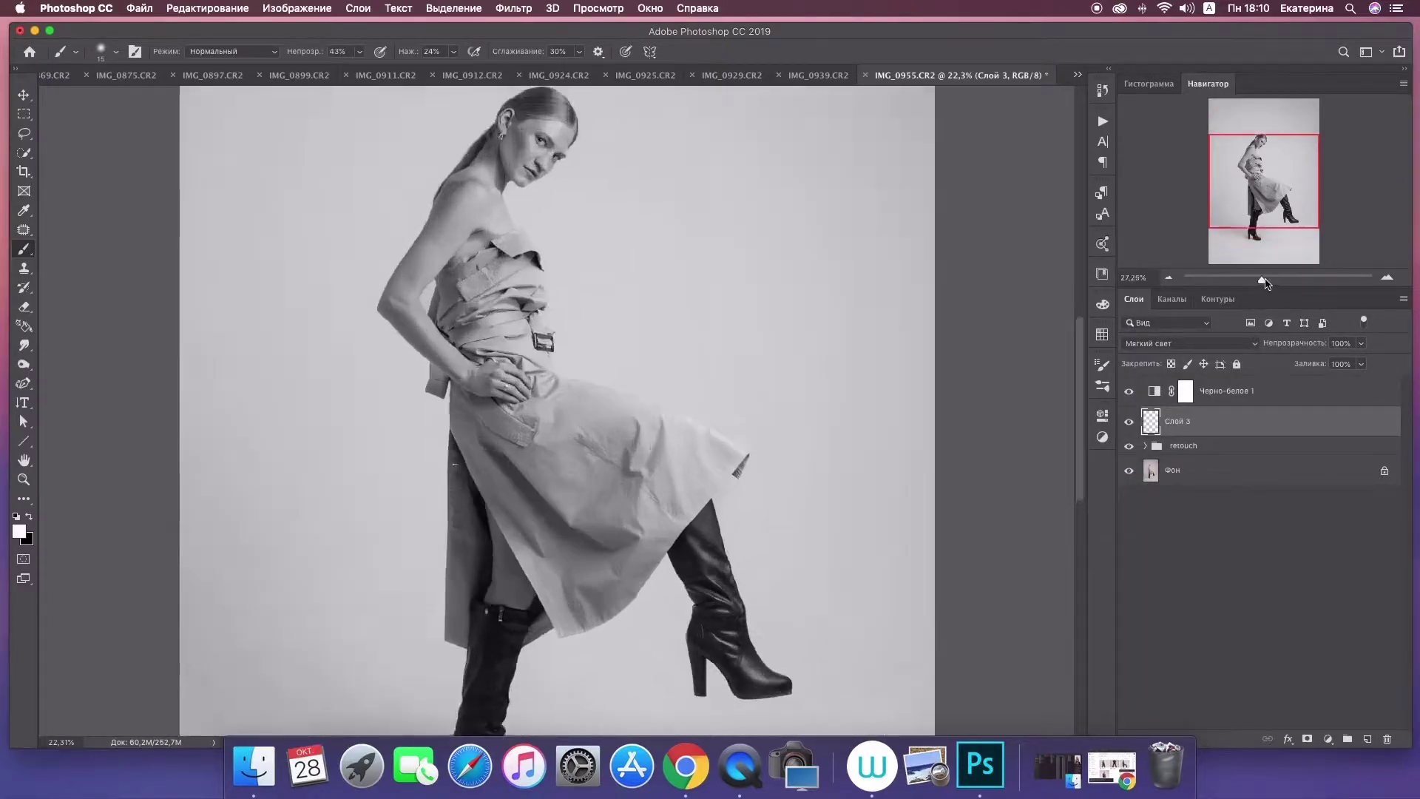
scroll(653, 339, "up", 5)
scroll(676, 348, "up", 10)
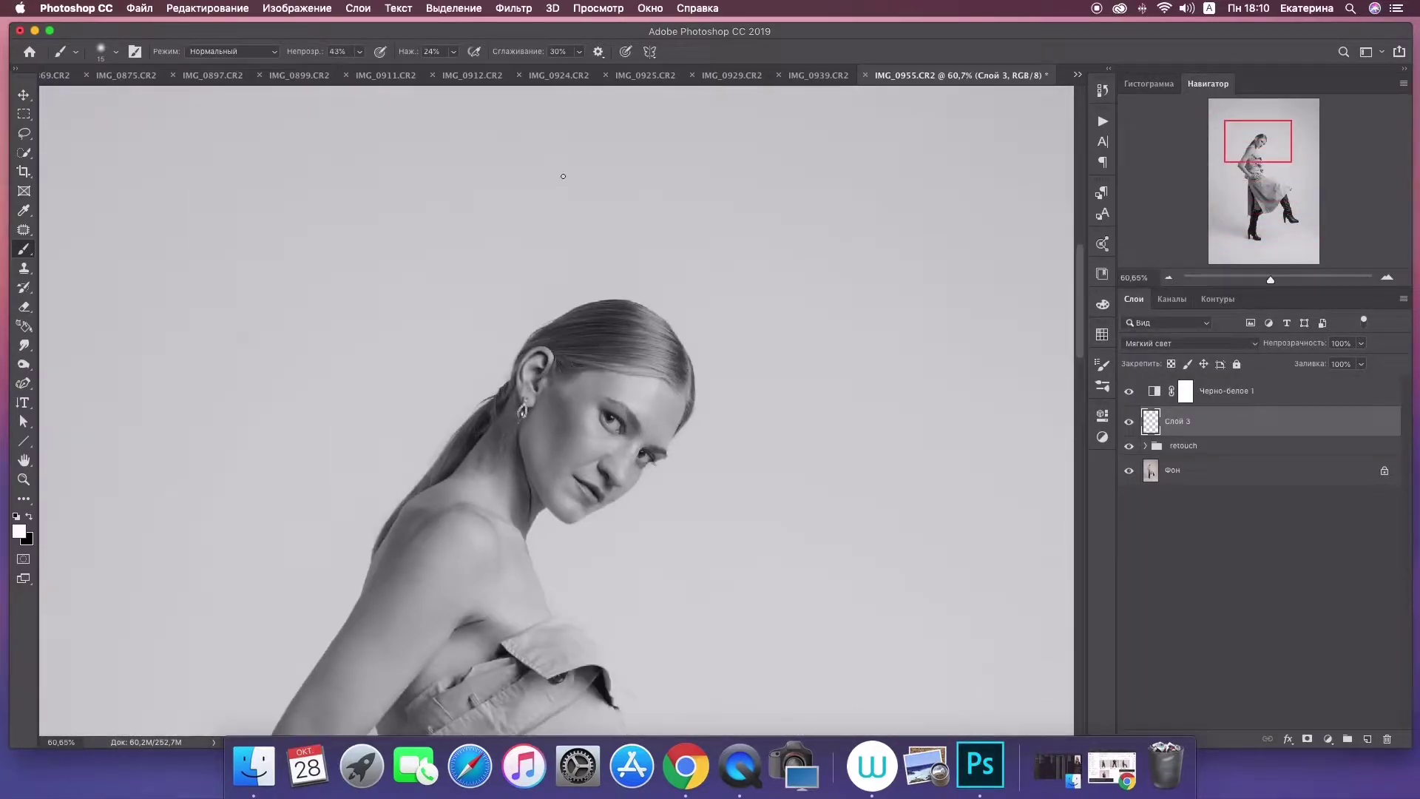
Set the Brush tool to 34% opacity and 23% flow
left_click(24, 248)
left_click(110, 247)
left_click_drag(360, 51, 353, 71)
left_click(454, 51)
left_click_drag(452, 69, 449, 74)
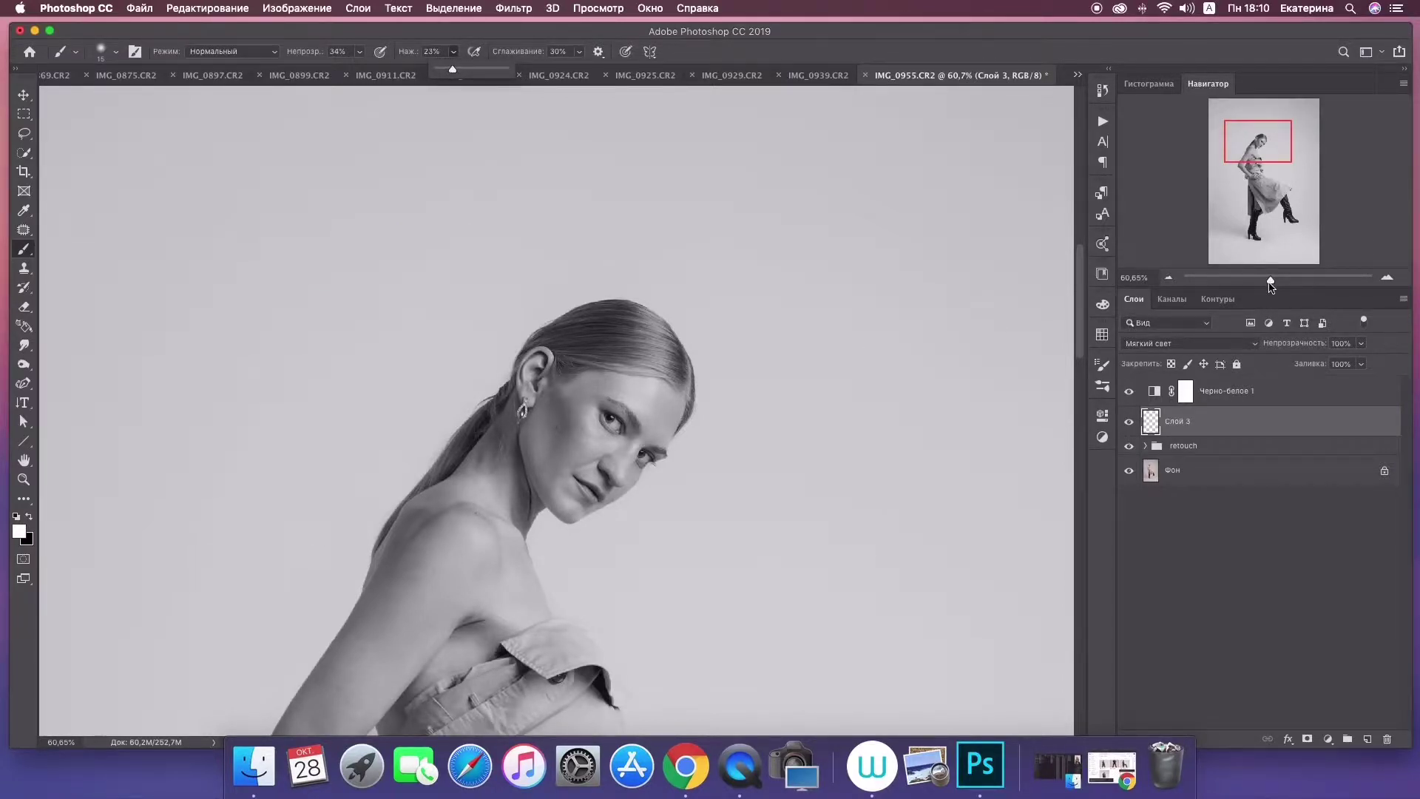
Paint white over the lit areas of the hair and forehead on Слой 3, enlarging the brush to 100 px
left_click_drag(1270, 280, 1278, 279)
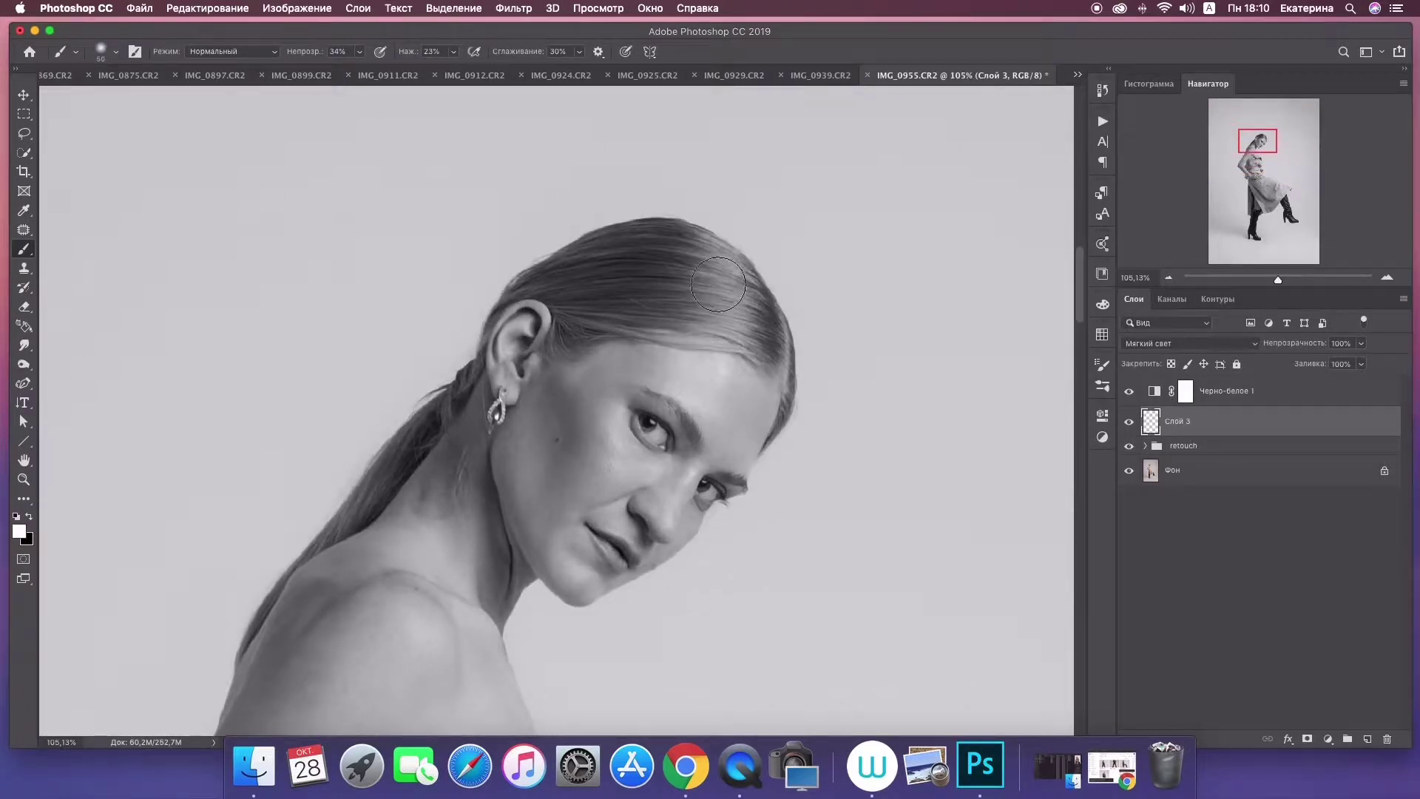
key("bracketright")
key("bracketright")
key("bracketright")
key("bracketright")
key("bracketright")
key("bracketright")
key("bracketright")
key("bracketright")
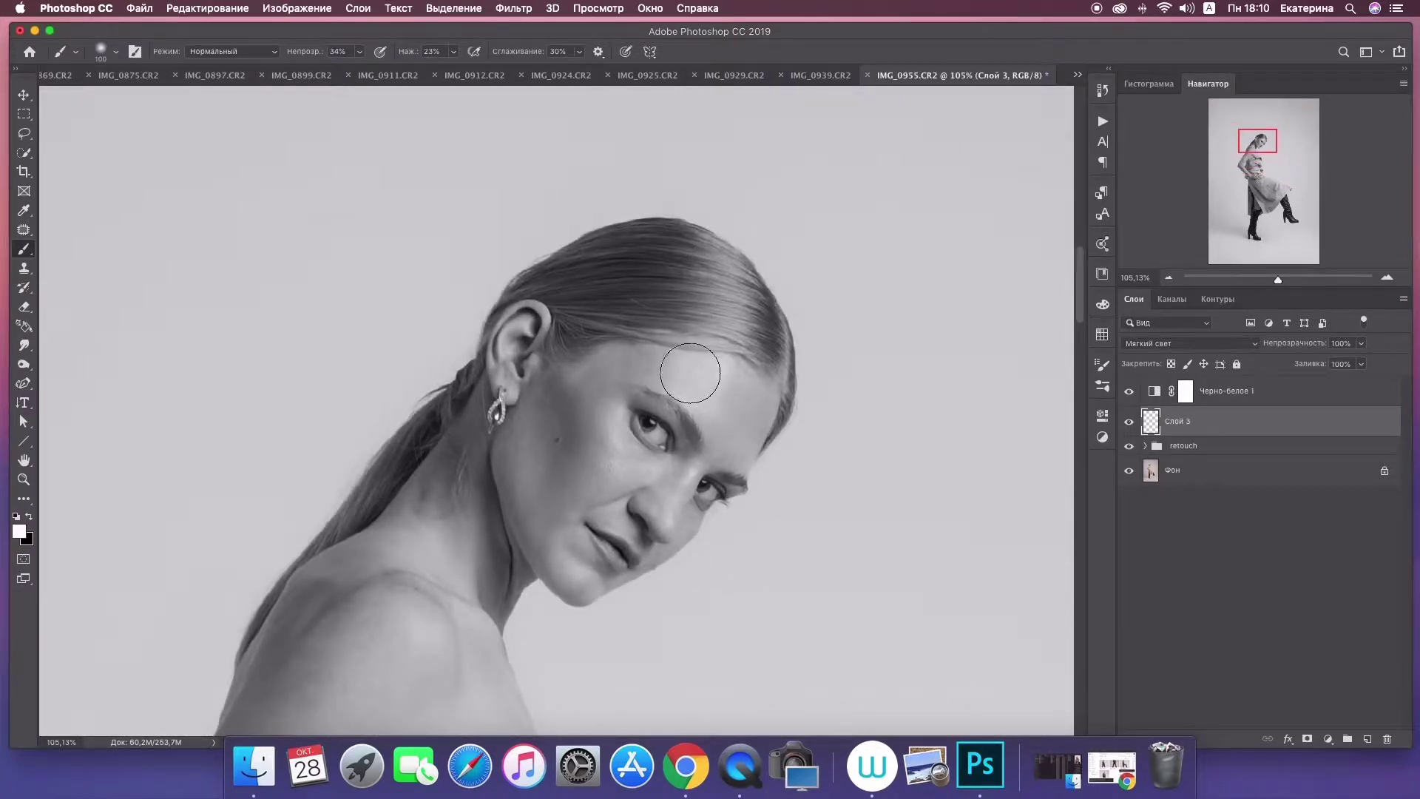
Brighten the small highlights of the face with a very fine white brush
key("bracketleft")
key("bracketleft")
key("bracketleft")
key("bracketleft")
key("bracketleft")
key("bracketleft")
key("bracketleft")
key("bracketleft")
key("bracketleft")
key("bracketleft")
key("bracketleft")
key("bracketleft")
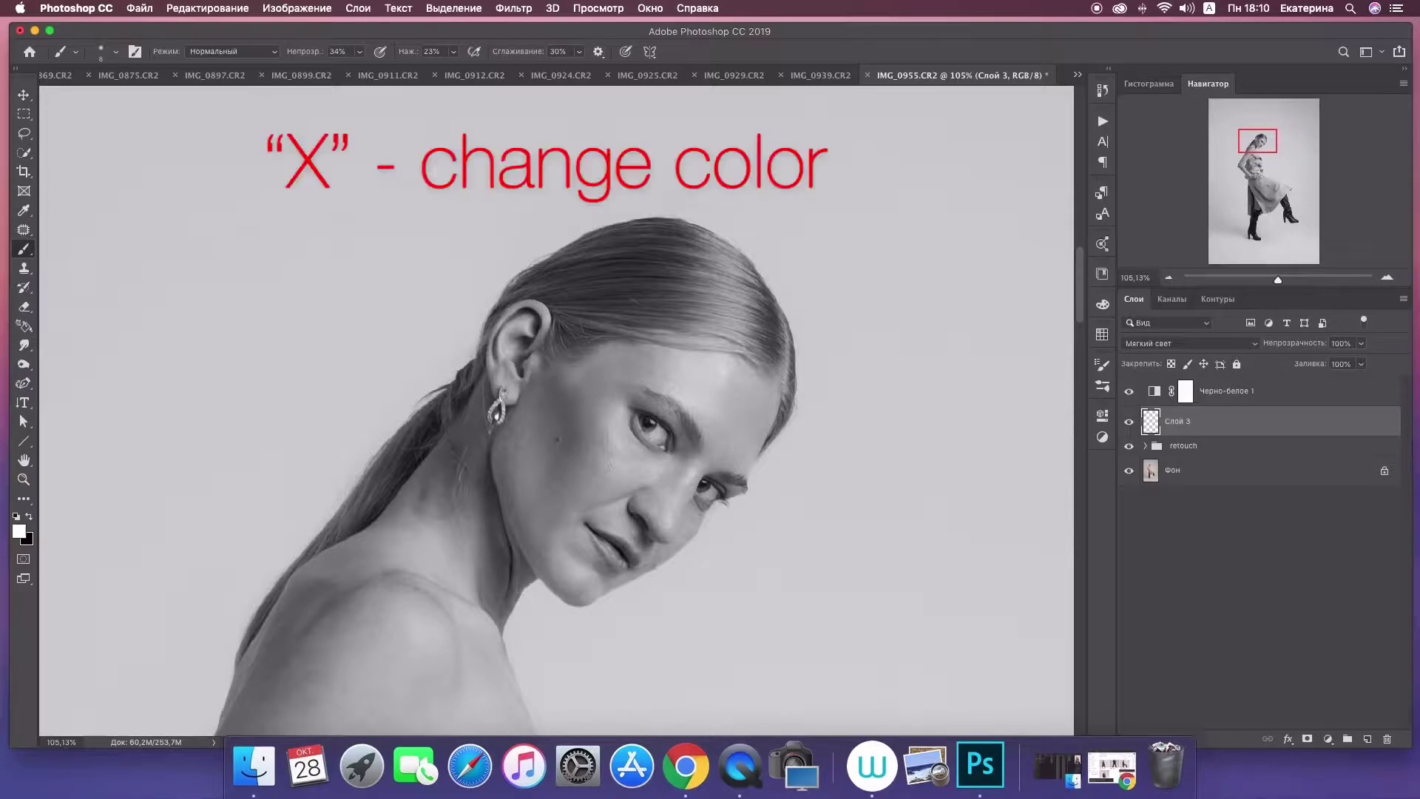
Darken the shadowed temple and cheek beside the ear with black, enlarging the brush to about 70 px
key("x")
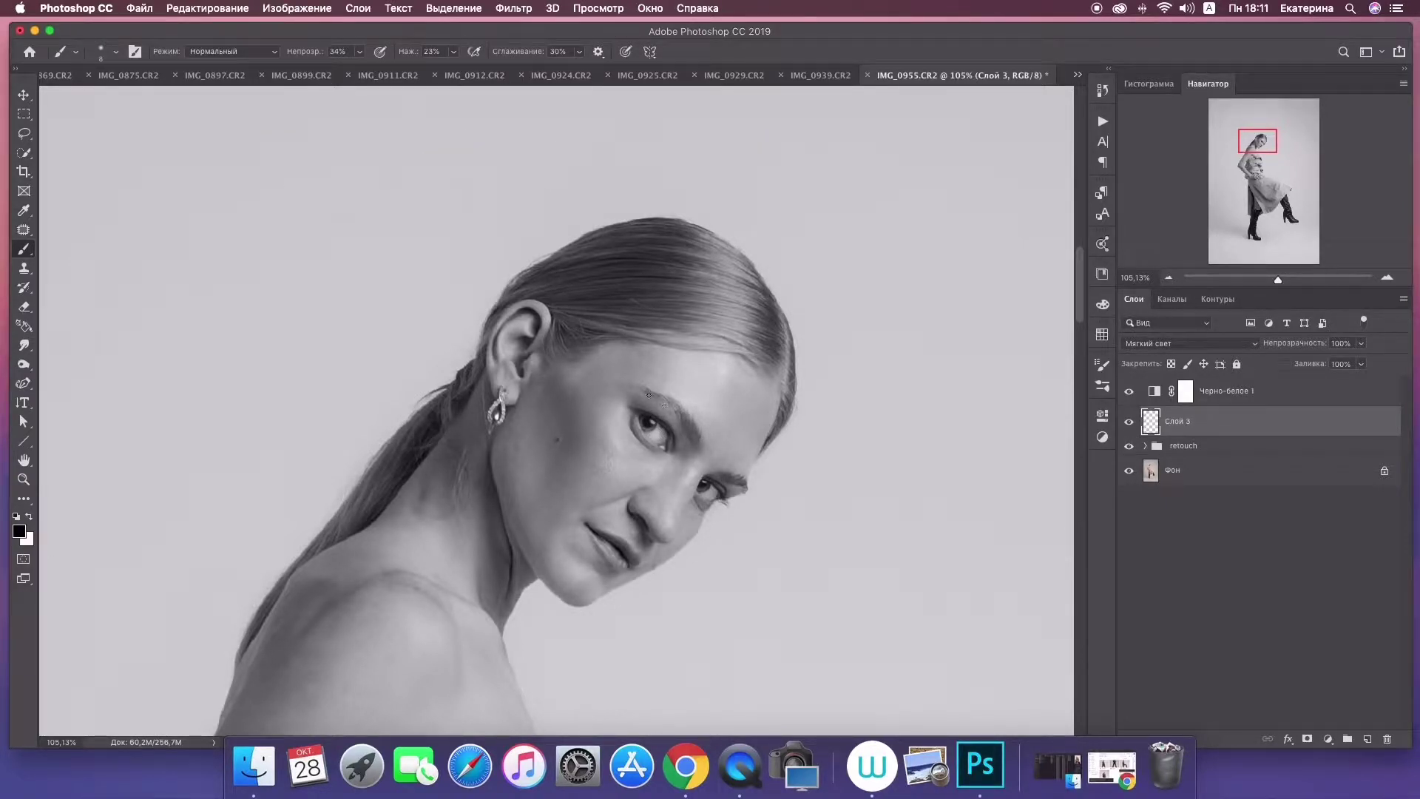
key("bracketright")
key("bracketright")
key("bracketright")
key("bracketright")
key("bracketright")
key("bracketright")
key("bracketright")
key("bracketright")
left_click_drag(548, 353, 526, 354)
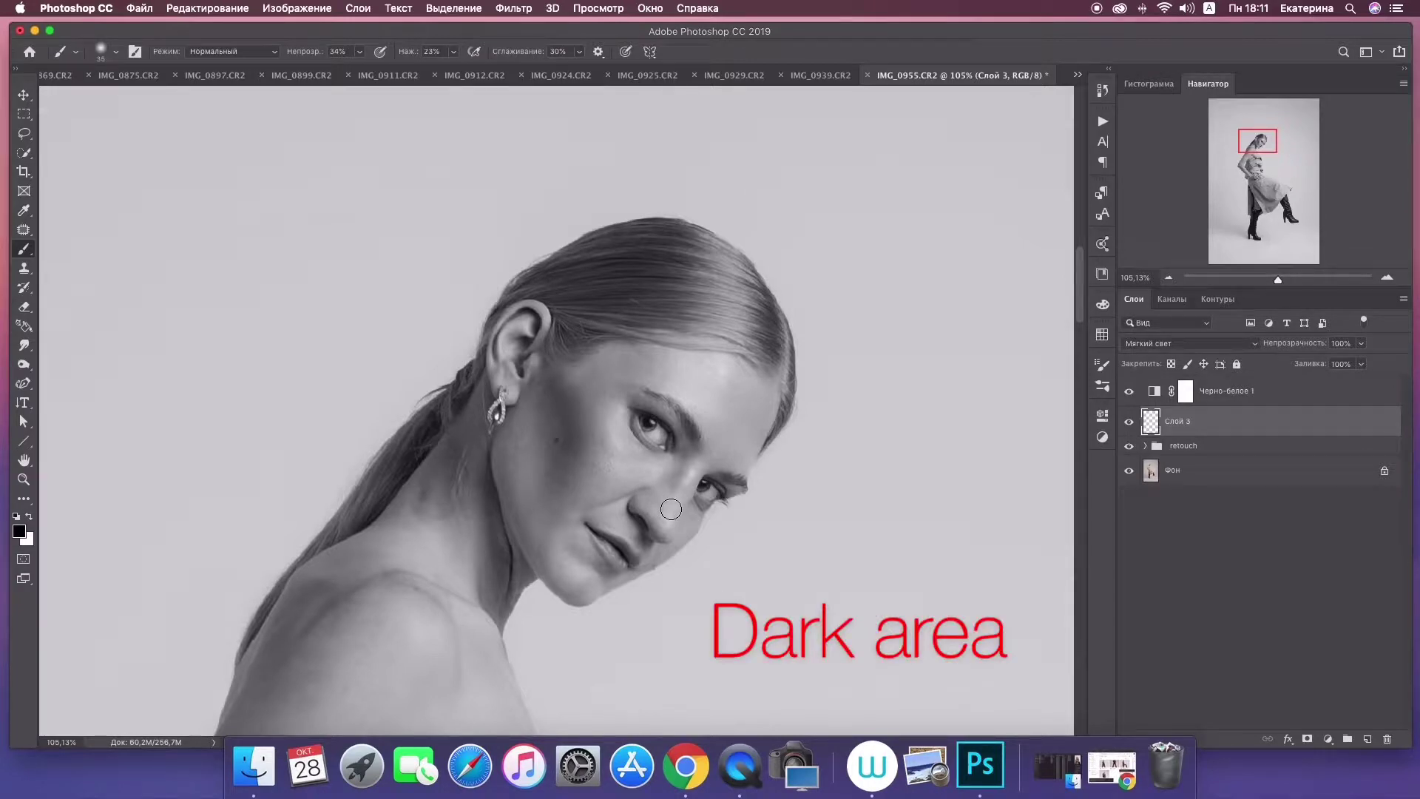
key("bracketright")
key("bracketright")
key("bracketright")
key("bracketright")
key("bracketright")
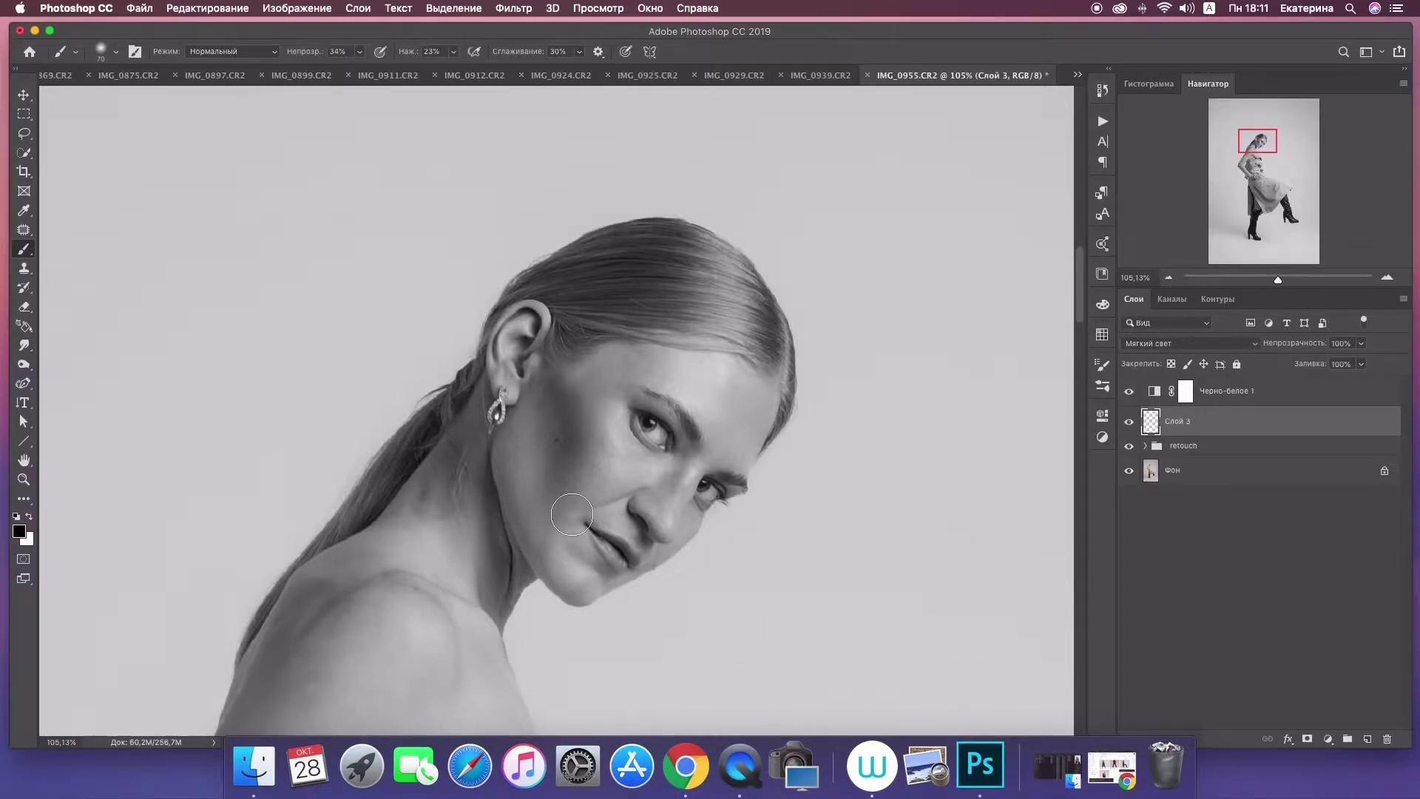
Deepen the fine shadows around the eyes and nose with a small black brush of about 15 px
key("bracketleft")
key("bracketleft")
key("bracketleft")
key("bracketleft")
key("bracketleft")
key("bracketleft")
key("bracketleft")
key("bracketleft")
key("bracketleft")
key("bracketleft")
key("bracketleft")
key("bracketleft")
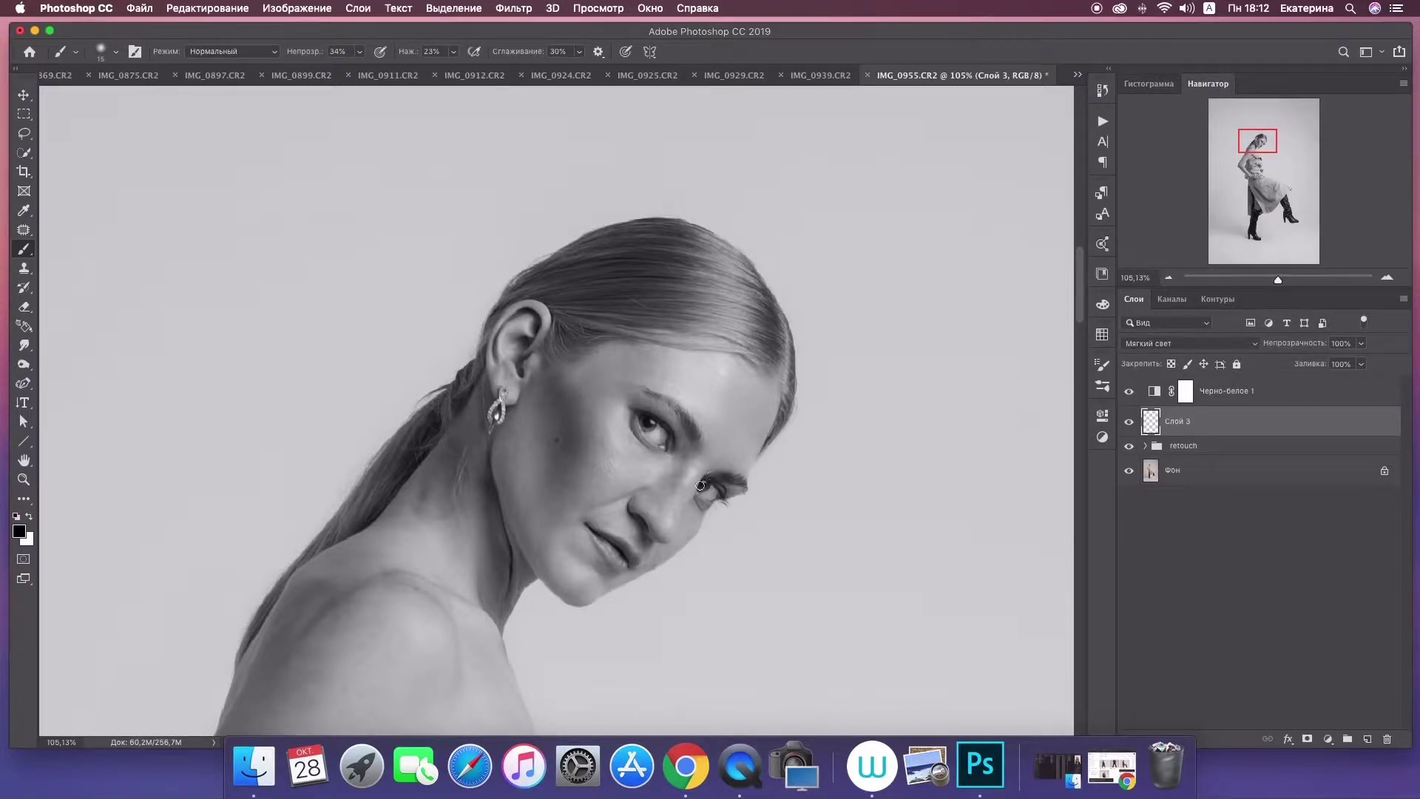
Switch to white and brighten the lit areas around the nose with a brush of about 40 px
key("x")
key("bracketright")
key("bracketright")
key("bracketright")
key("bracketright")
key("bracketright")
key("bracketright")
key("bracketright")
key("bracketright")
key("bracketright")
key("bracketright")
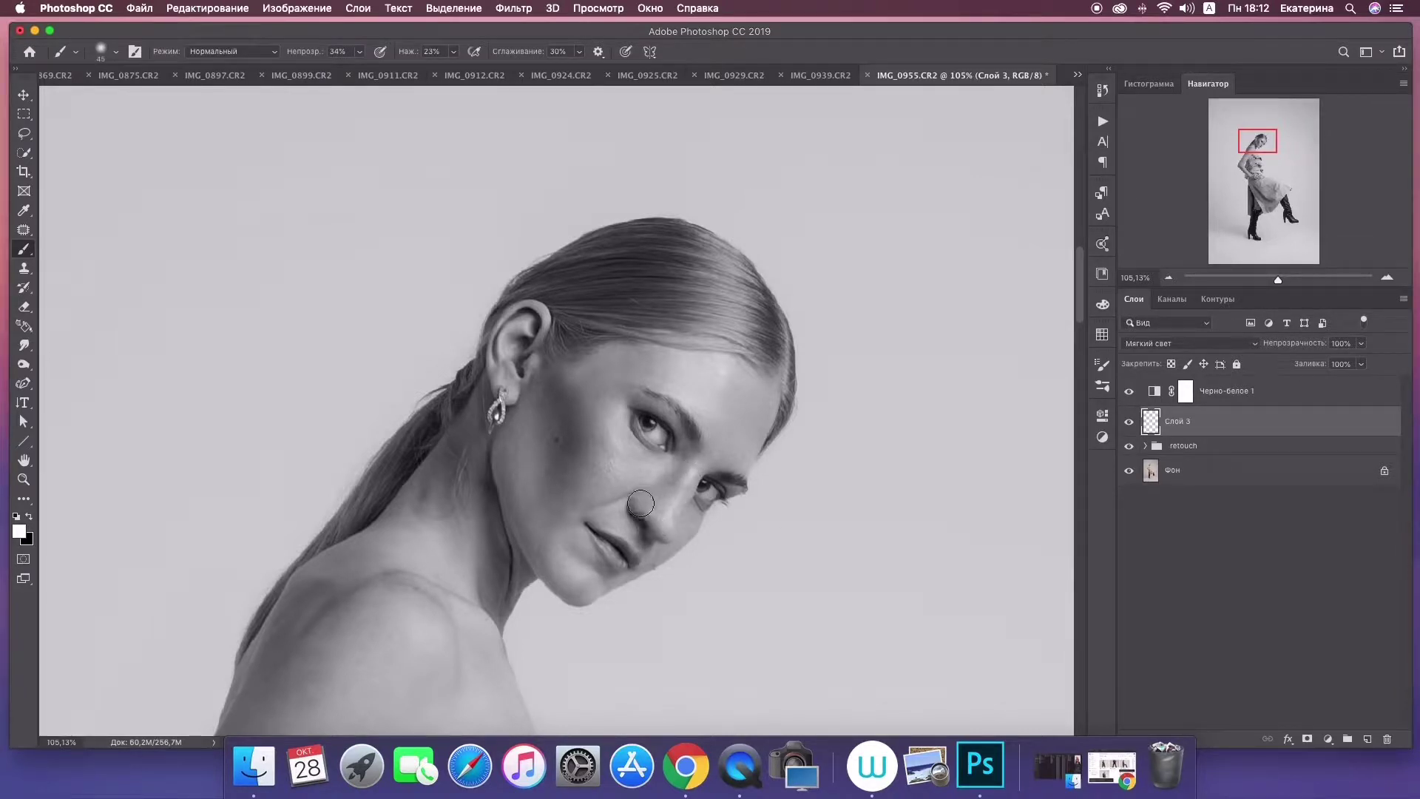
Lighten the cheek and the area under the eye with a white brush of about 60 px
key("bracketleft")
key("bracketleft")
key("bracketleft")
key("bracketright")
key("bracketright")
key("bracketright")
key("bracketright")
key("bracketright")
key("bracketright")
key("bracketright")
key("bracketright")
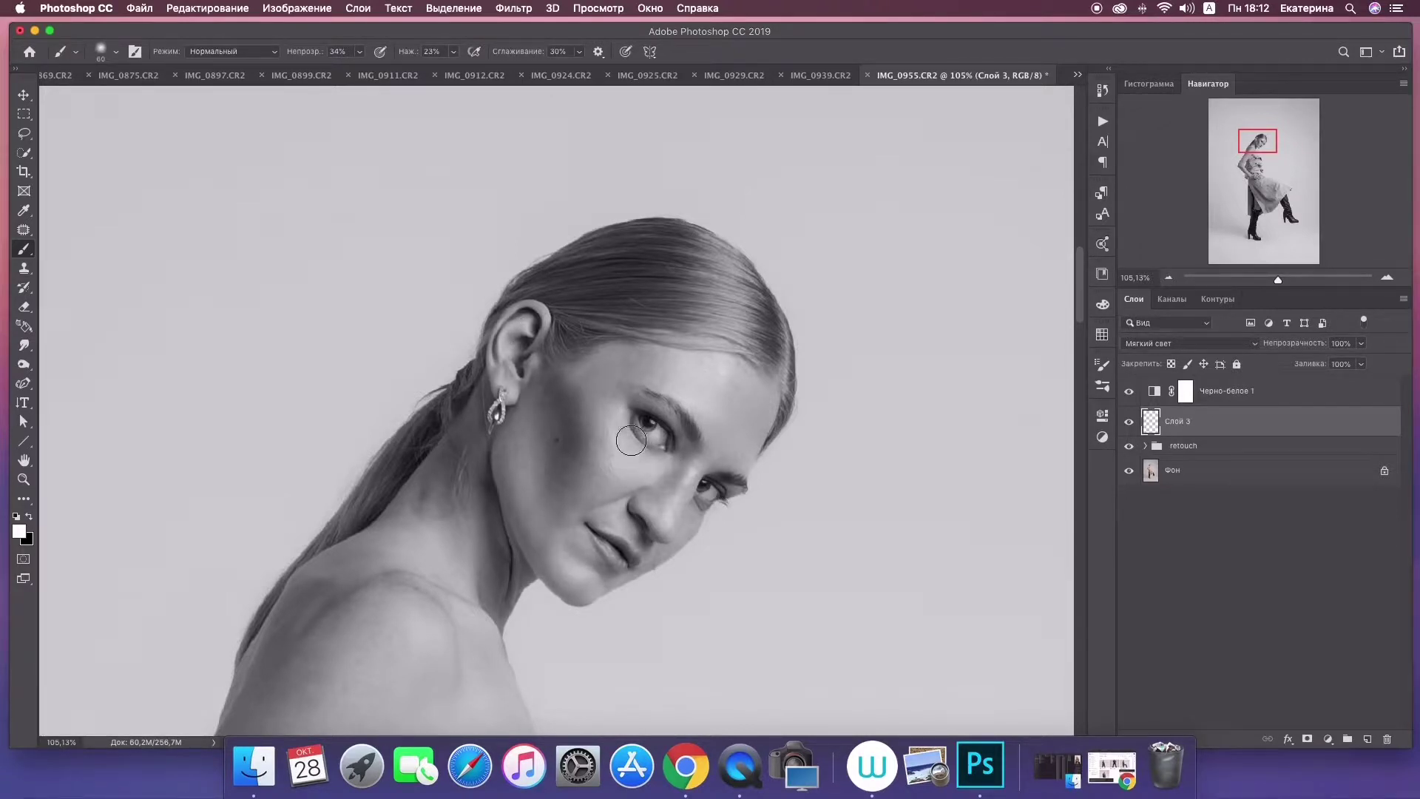
key("bracketright")
Add fine white highlights around the eye and brow with a brush of about 15 px
key("bracketleft")
key("bracketleft")
key("bracketleft")
key("bracketleft")
key("bracketleft")
key("bracketleft")
key("bracketleft")
key("bracketleft")
key("bracketleft")
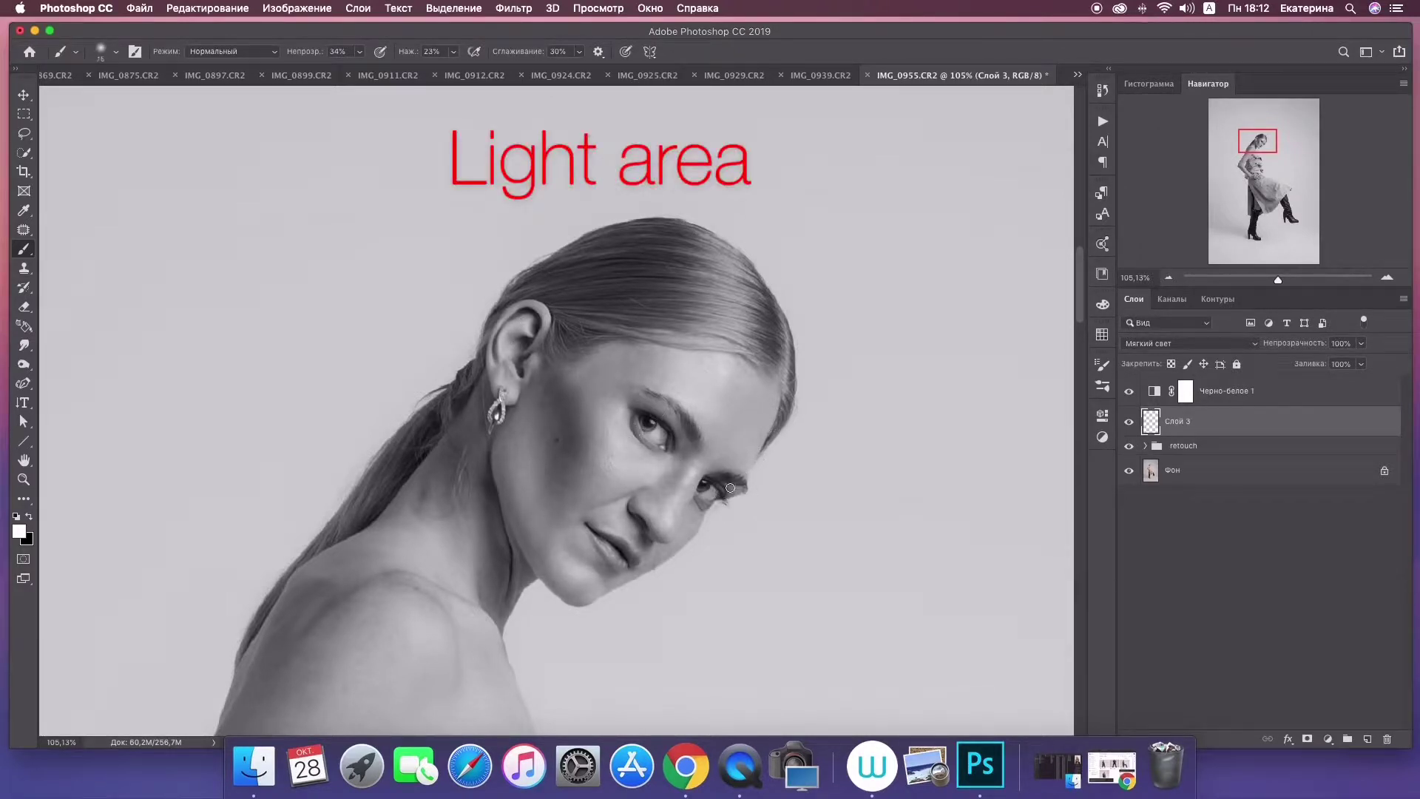
Brighten the highlight on the shoulder with a white brush of about 50 px
key("bracketright")
key("bracketright")
key("bracketright")
key("bracketright")
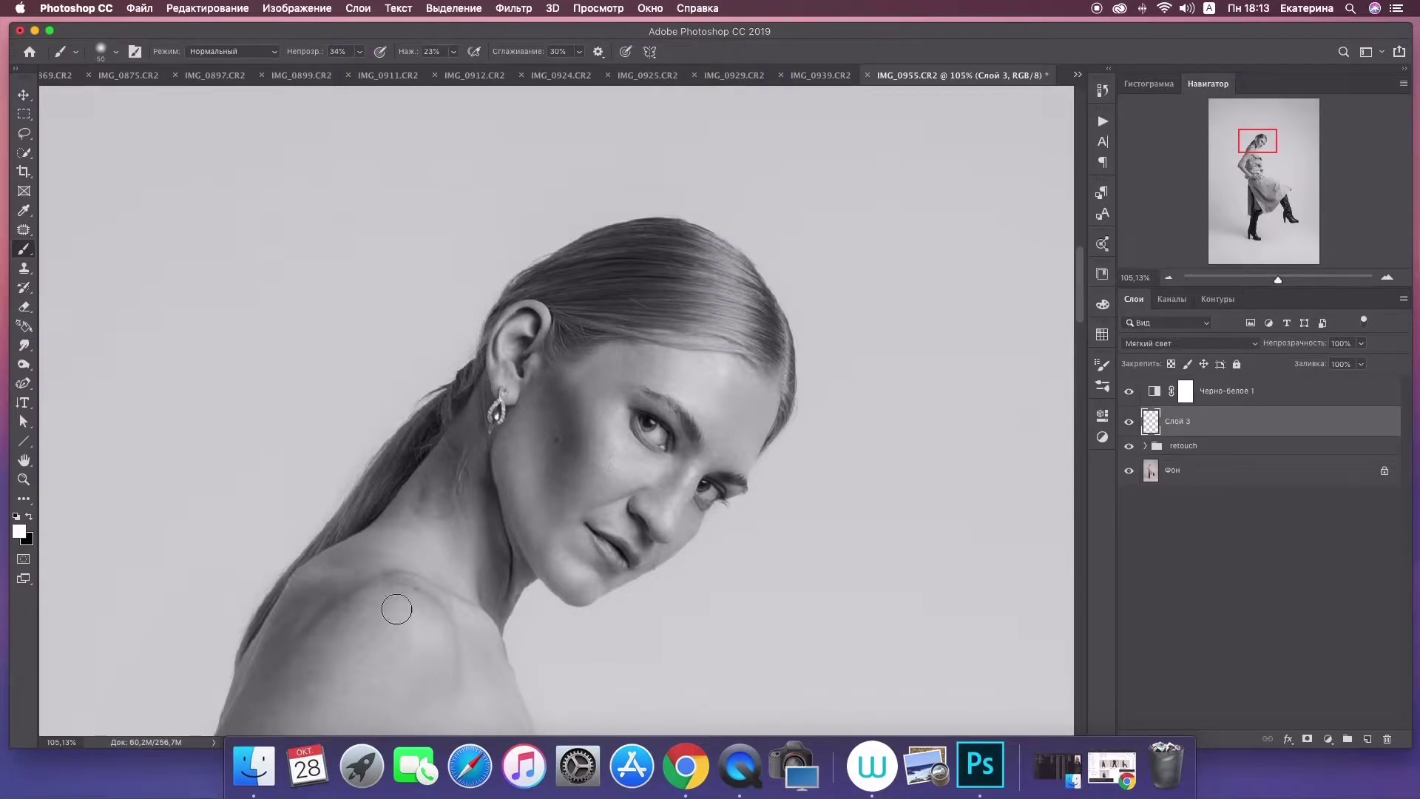
Switch to black and darken the shaded parts of the hair and face contours
key("x")
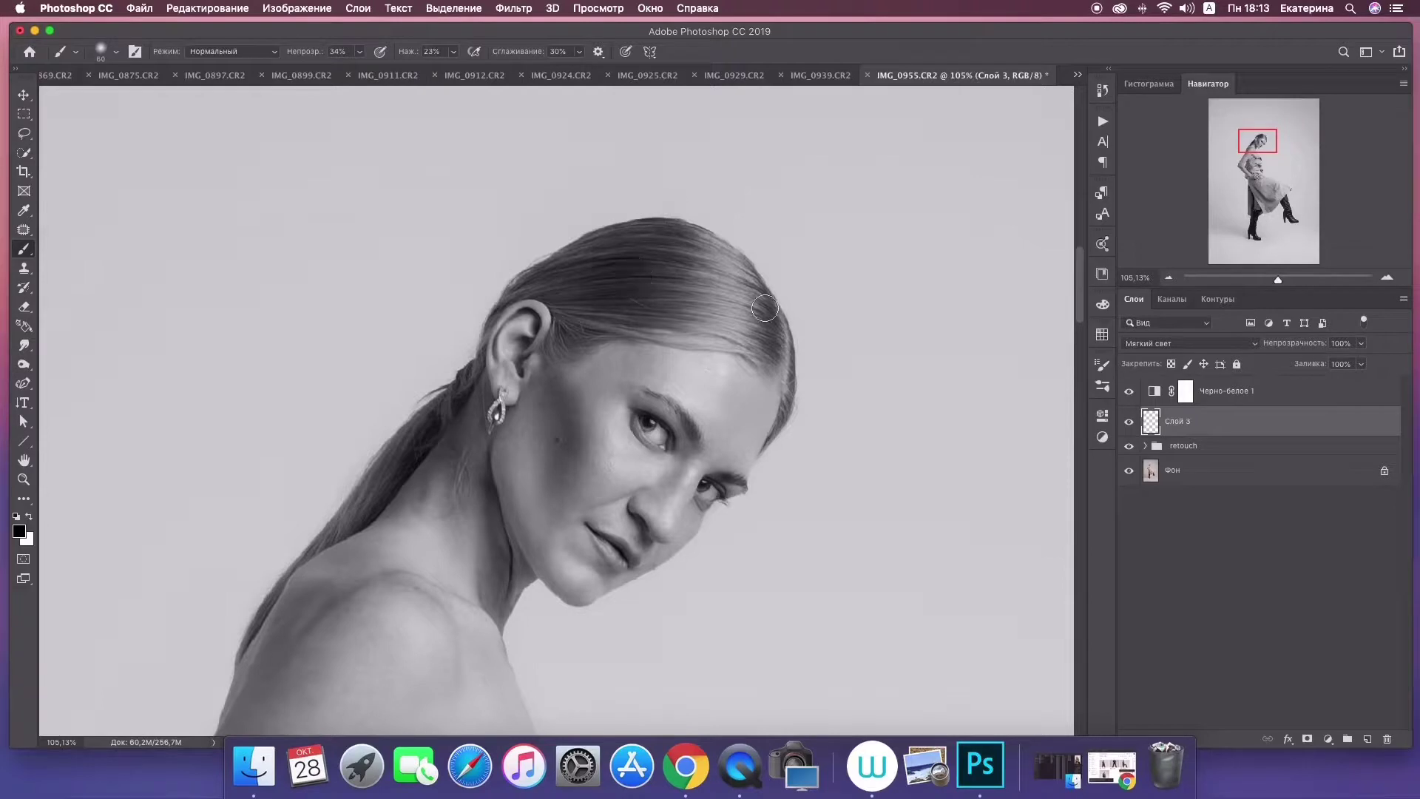
key("bracketleft")
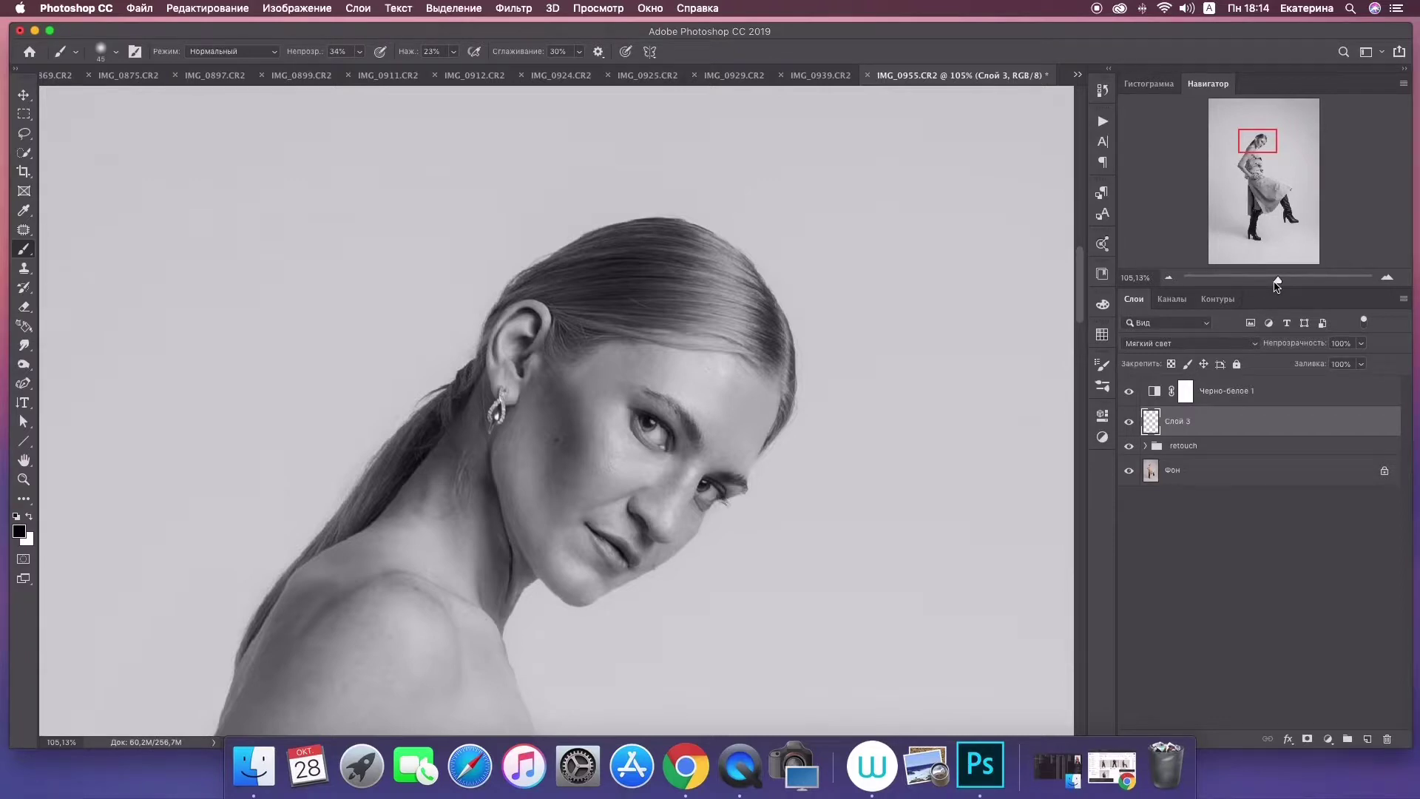
Brighten the lit areas of the arm and chest with a large white brush of about 175 px
left_click_drag(1278, 280, 1267, 279)
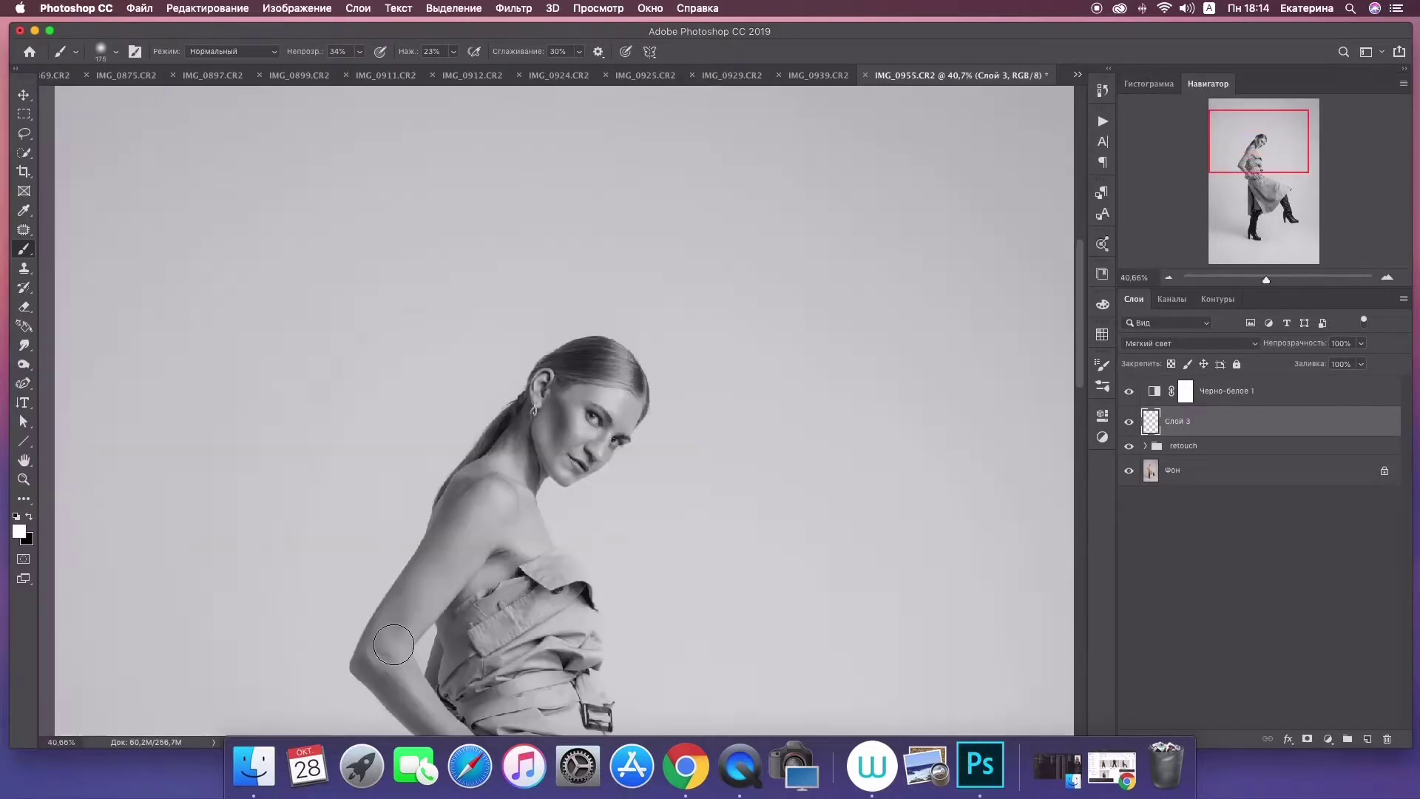
key("x")
key("bracketright")
key("bracketright")
key("bracketright")
key("bracketright")
key("bracketright")
key("bracketright")
key("bracketright")
key("bracketright")
key("bracketright")
left_click_drag(494, 594, 508, 576)
Darken the shaded edge of the shoulder and arm with a black brush of about 70 px
key("bracketleft")
key("bracketleft")
key("bracketleft")
key("bracketleft")
key("bracketleft")
key("bracketleft")
key("x")
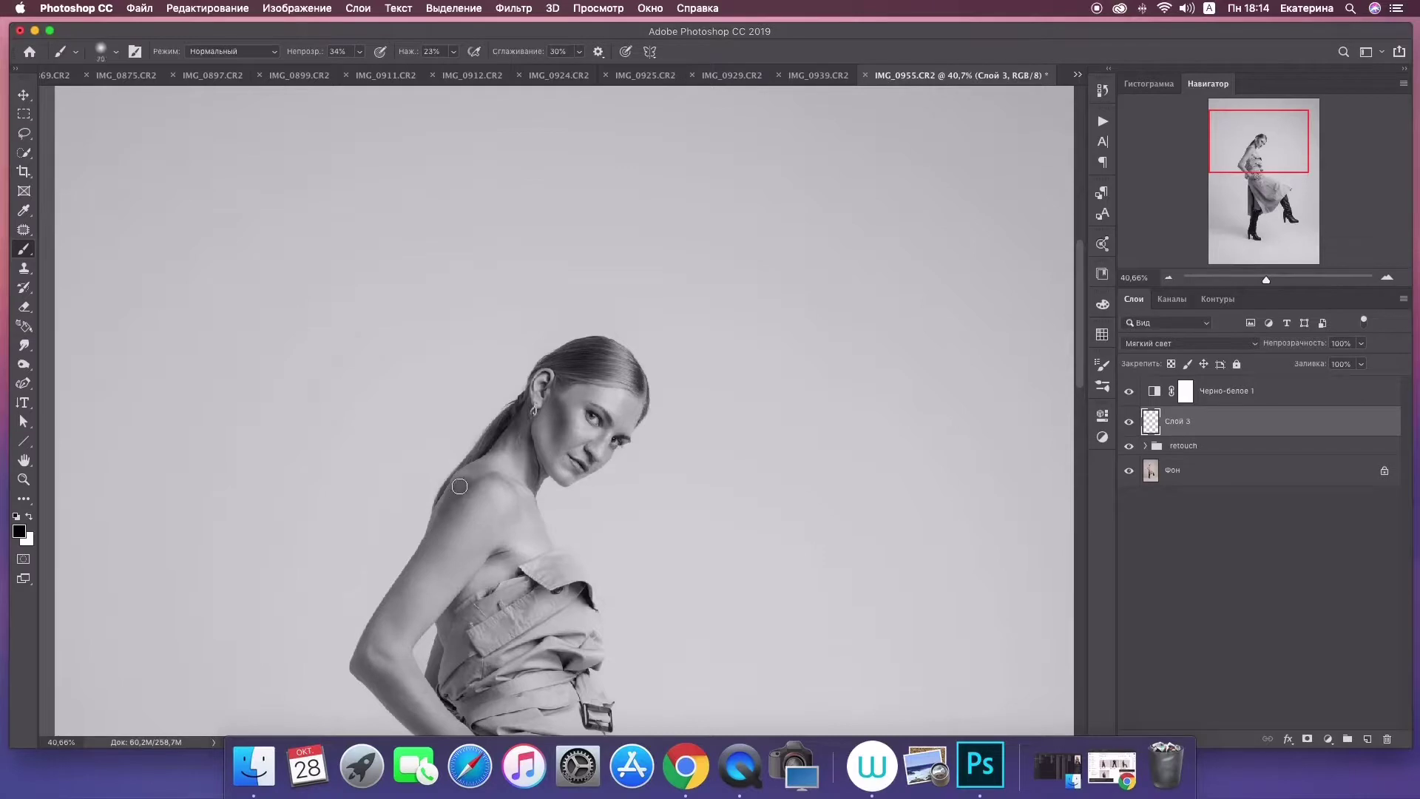
mouse_move(460, 597)
left_mouse_down()
mouse_move(458, 612)
mouse_move(398, 597)
left_mouse_up()
Lower the brush to 25% opacity and 17% flow for softer shading of the arm
left_click_drag(359, 51, 355, 71)
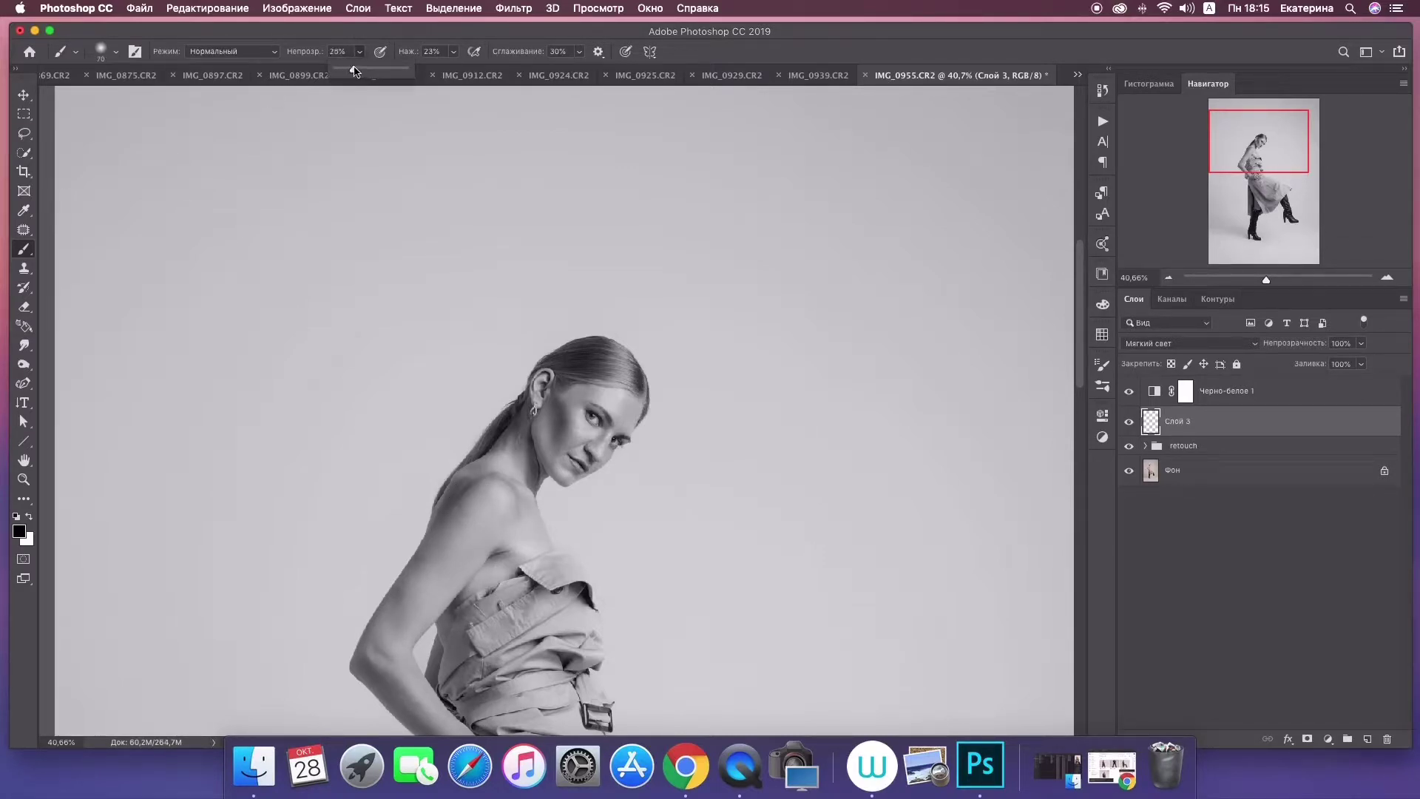
left_click_drag(452, 51, 442, 56)
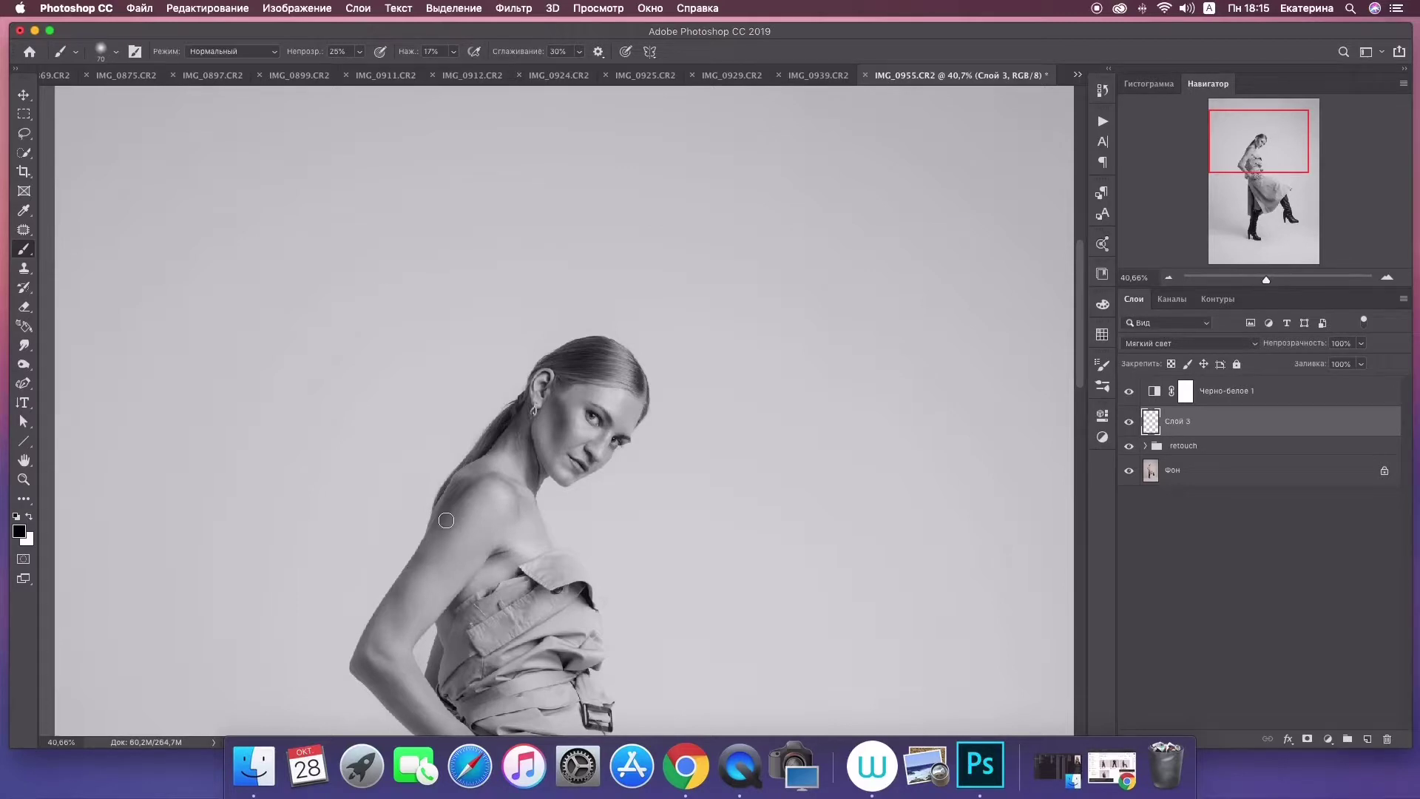
left_click_drag(1267, 281, 1266, 281)
Clean up the painted shading on the figure with the Eraser, adjusting its size to suit the area
left_click(24, 306)
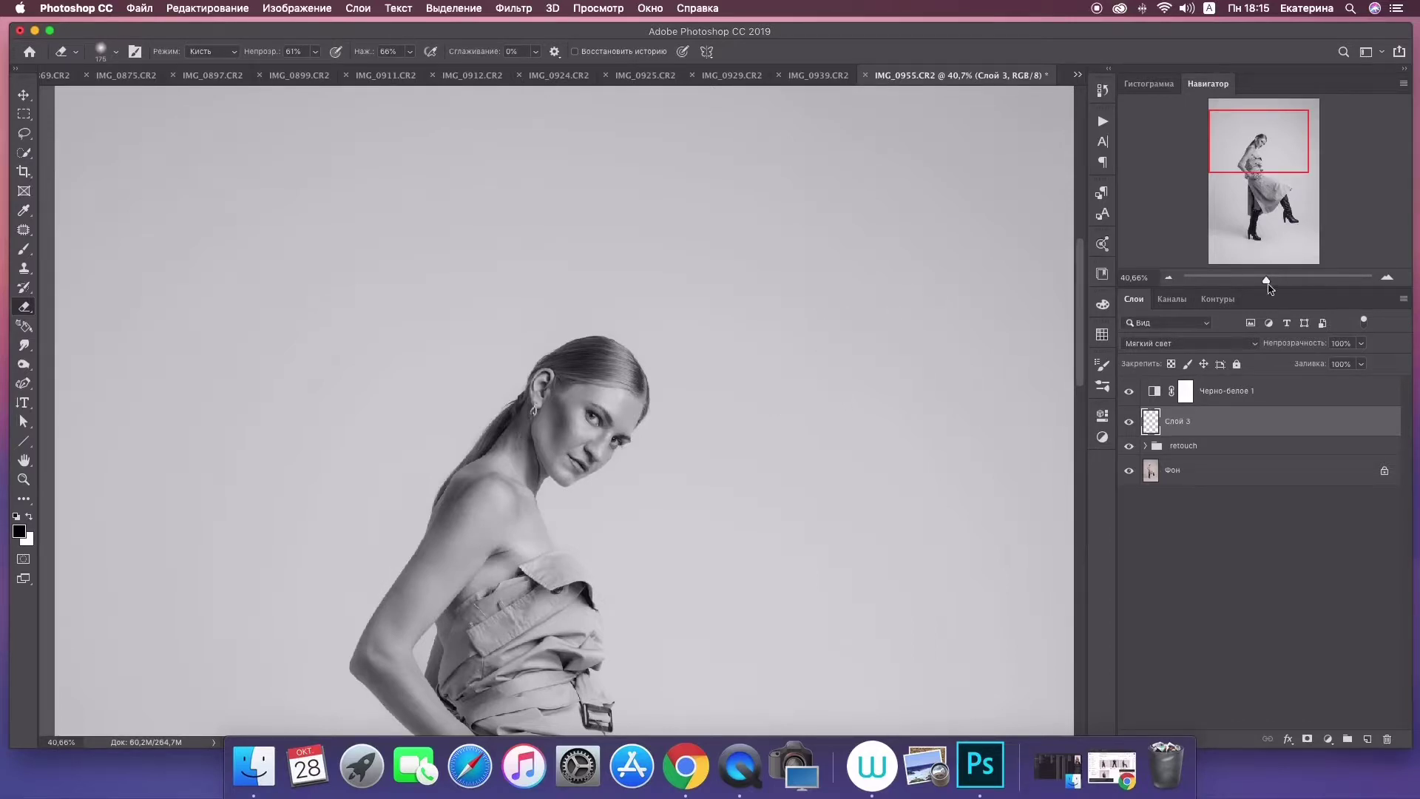
left_click_drag(1266, 281, 1259, 282)
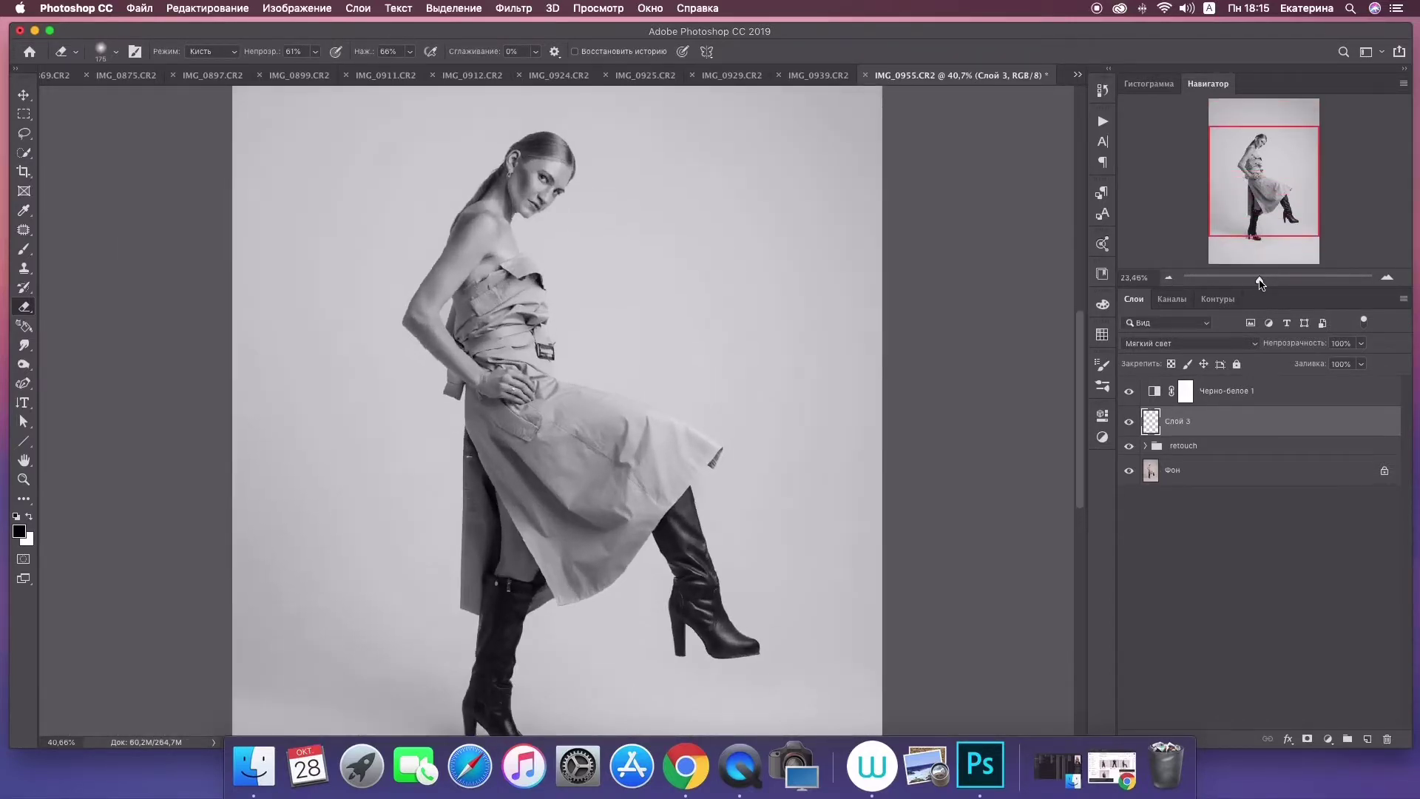
key("x")
key("bracketright")
key("bracketright")
key("bracketright")
key("bracketright")
key("bracketright")
key("bracketleft")
key("bracketleft")
key("bracketleft")
key("bracketleft")
key("x")
Return to the Brush at 38% opacity and darken the skirt's shadows with black at about 200 px
key("b")
left_click(359, 51)
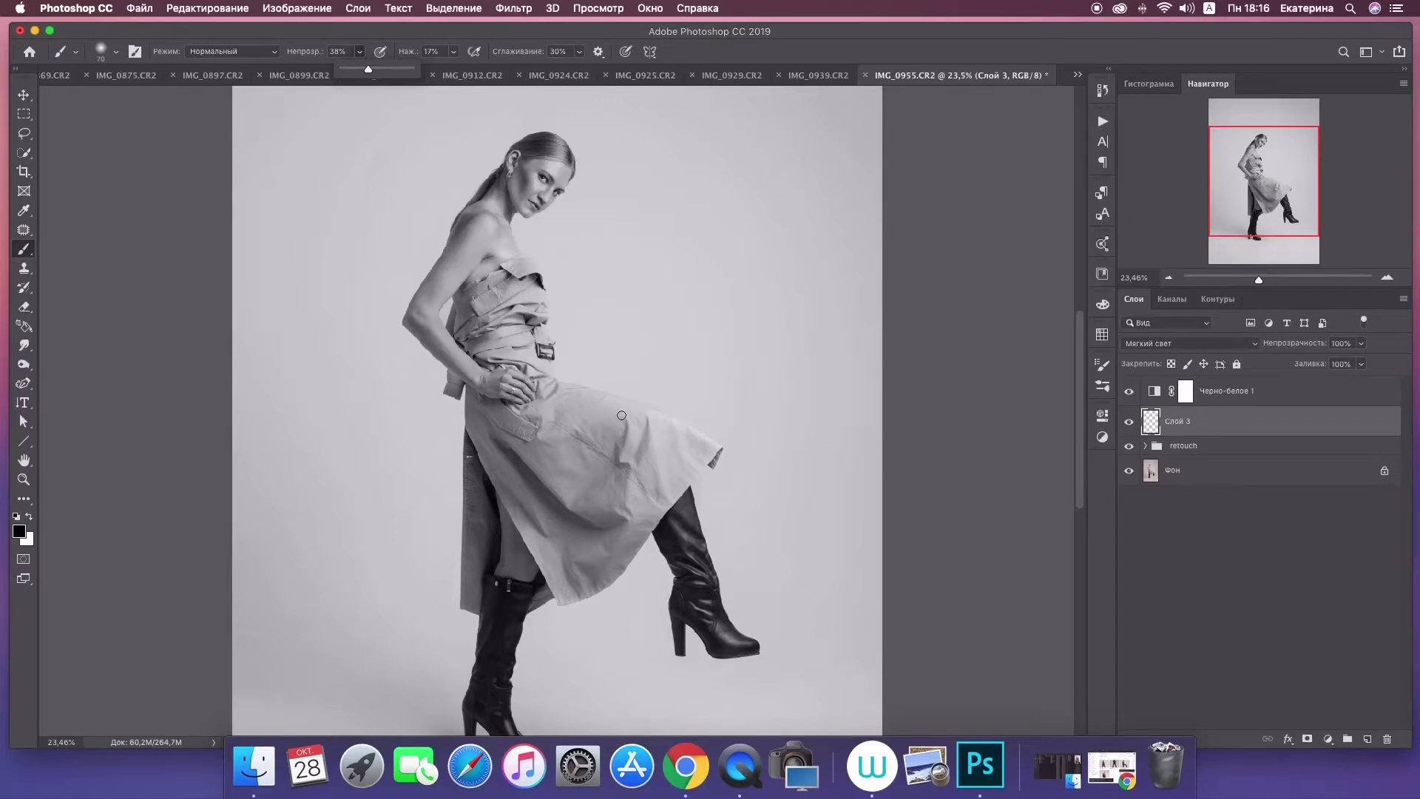
key("bracketright")
key("bracketright")
key("bracketright")
key("bracketright")
key("bracketright")
key("bracketright")
key("bracketright")
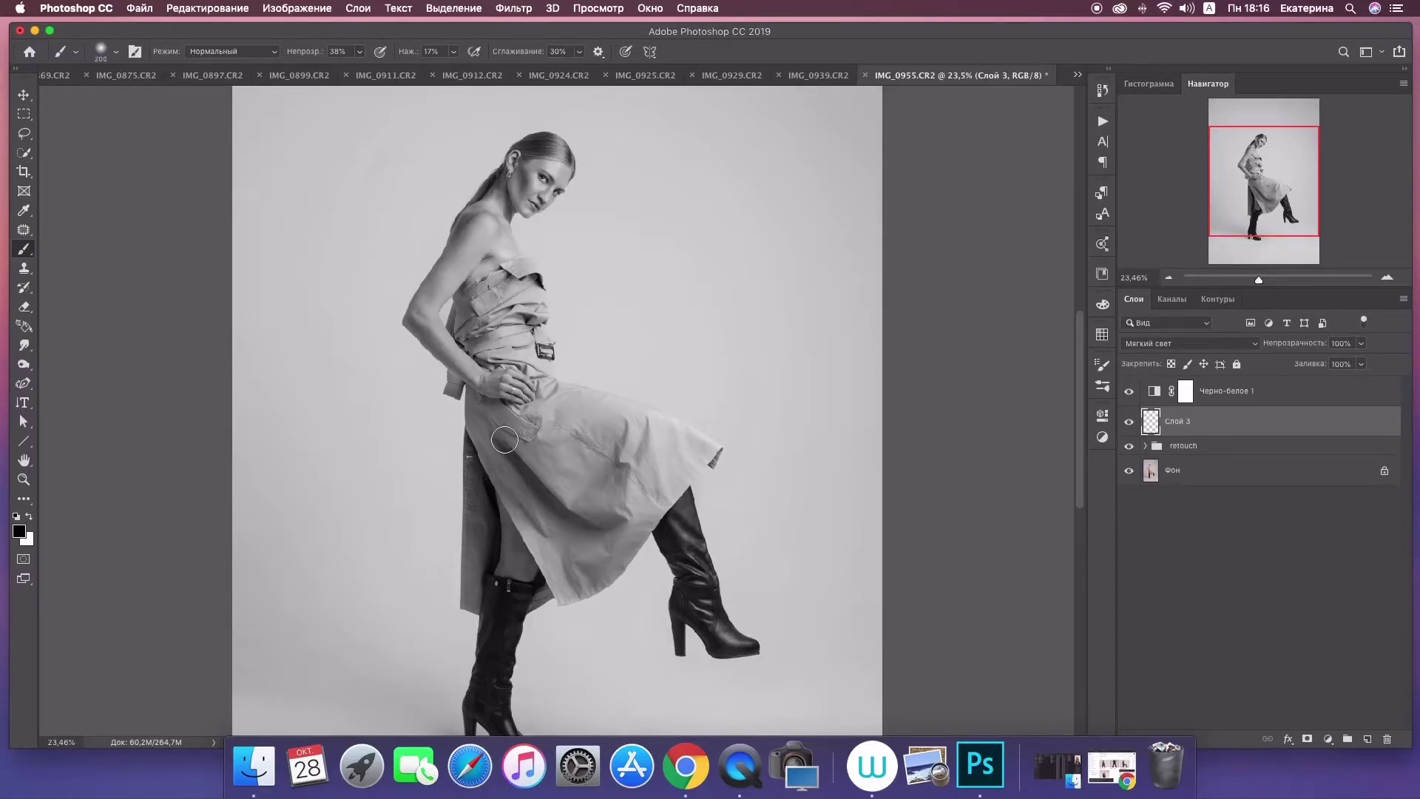
Brighten the lit parts of the dress with white, enlarging the brush to 500 px
key("x")
key("bracketright")
key("bracketright")
key("bracketright")
mouse_move(511, 444)
left_mouse_down()
mouse_move(582, 429)
mouse_move(688, 469)
mouse_move(499, 324)
left_mouse_up()
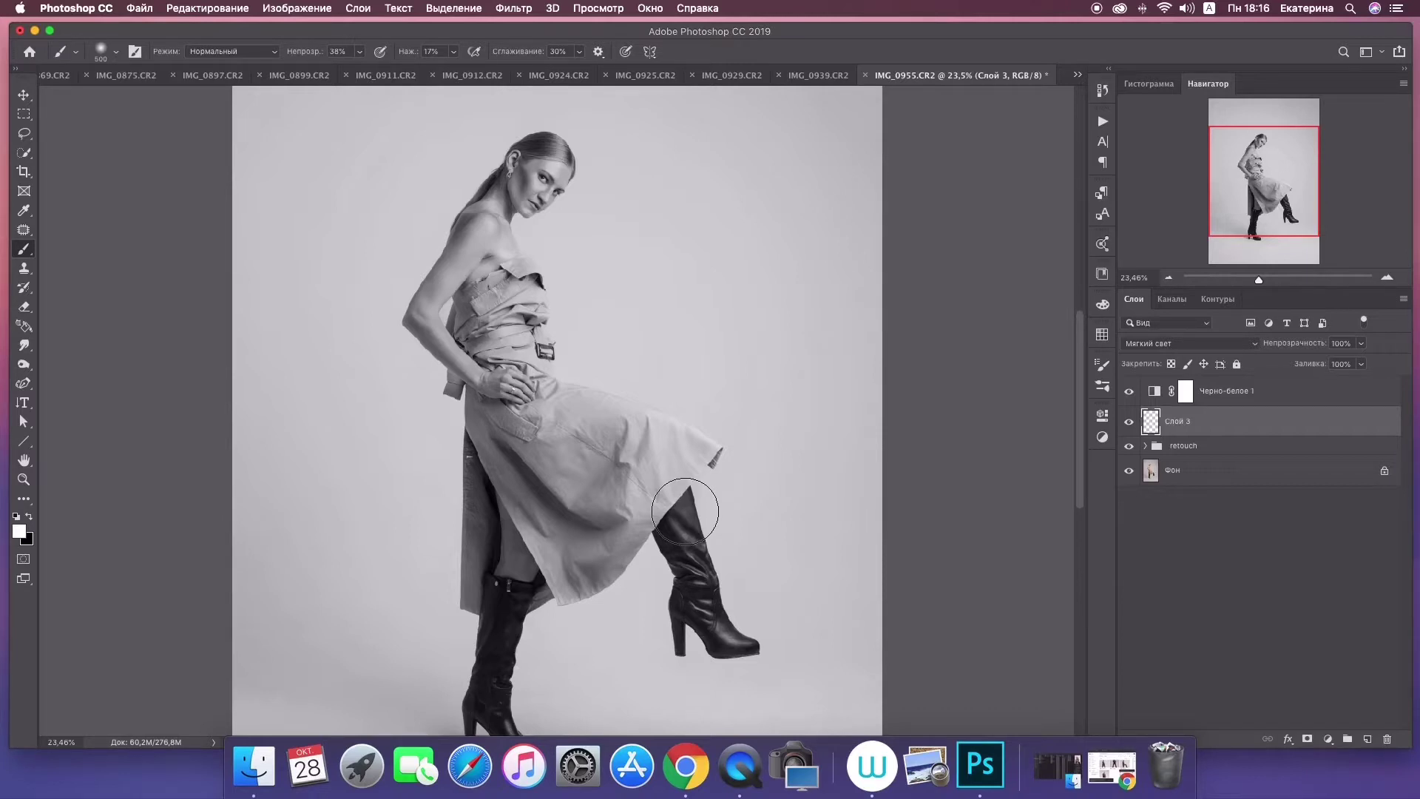
Deepen the folds and shadow edges of the outfit with a black brush of 100 px
key("x")
key("bracketleft")
key("bracketleft")
key("bracketleft")
key("bracketleft")
key("bracketleft")
key("bracketleft")
key("bracketleft")
key("bracketleft")
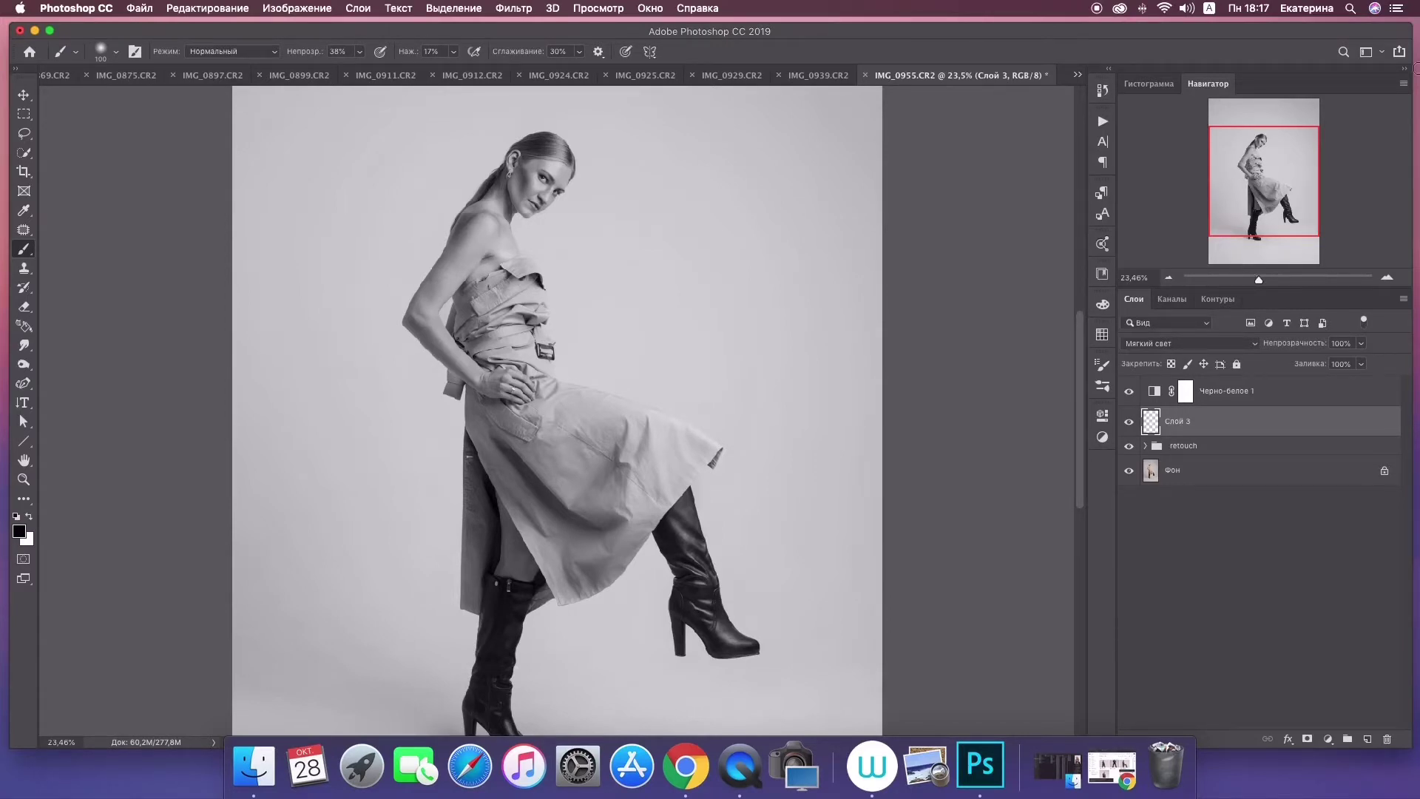
Hide the black-and-white adjustment layer (Черно-белое 1) to check the retouch in color
left_click_drag(1264, 181, 1232, 154)
left_click_drag(1259, 281, 1278, 281)
left_click_drag(1267, 188, 1259, 142)
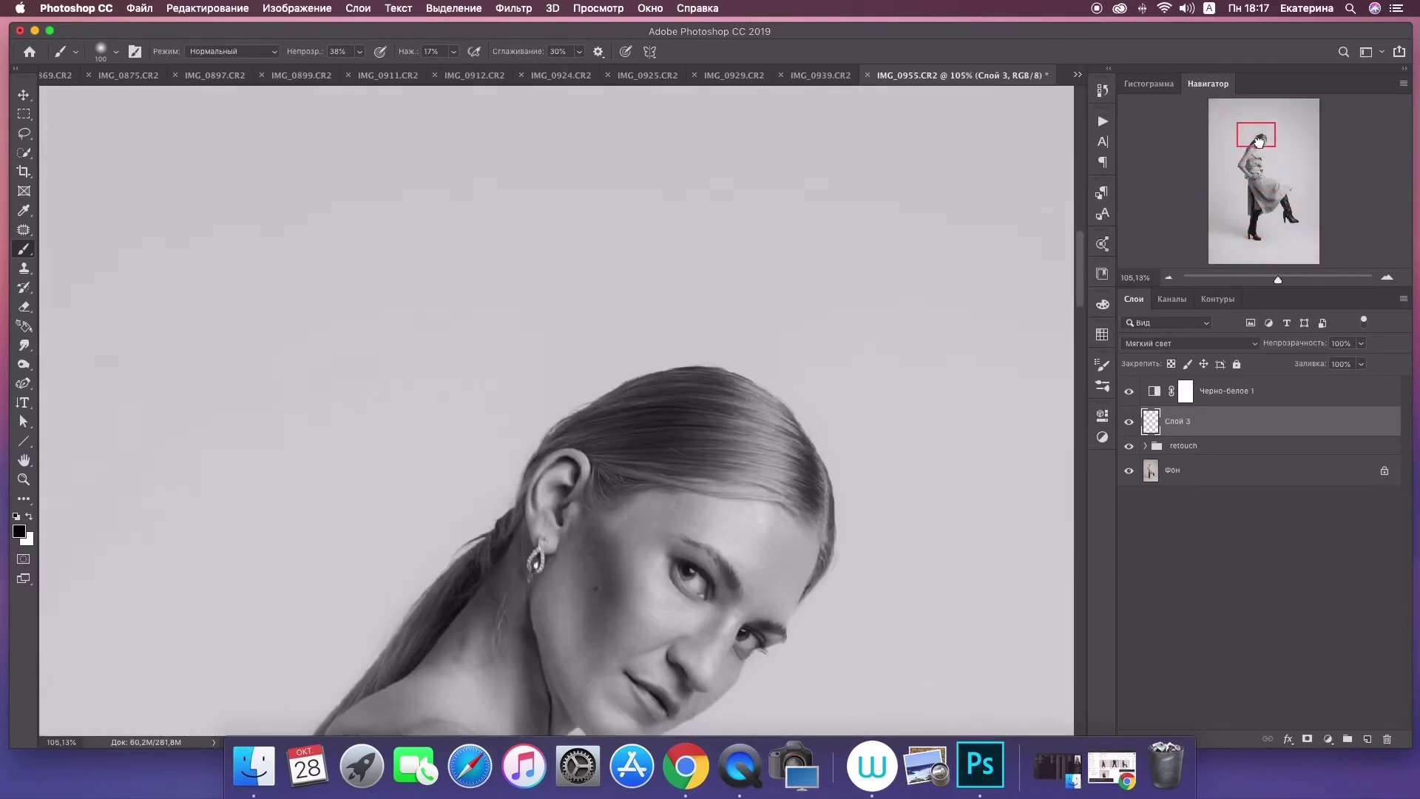
left_click(1129, 391)
left_click_drag(1278, 280, 1263, 280)
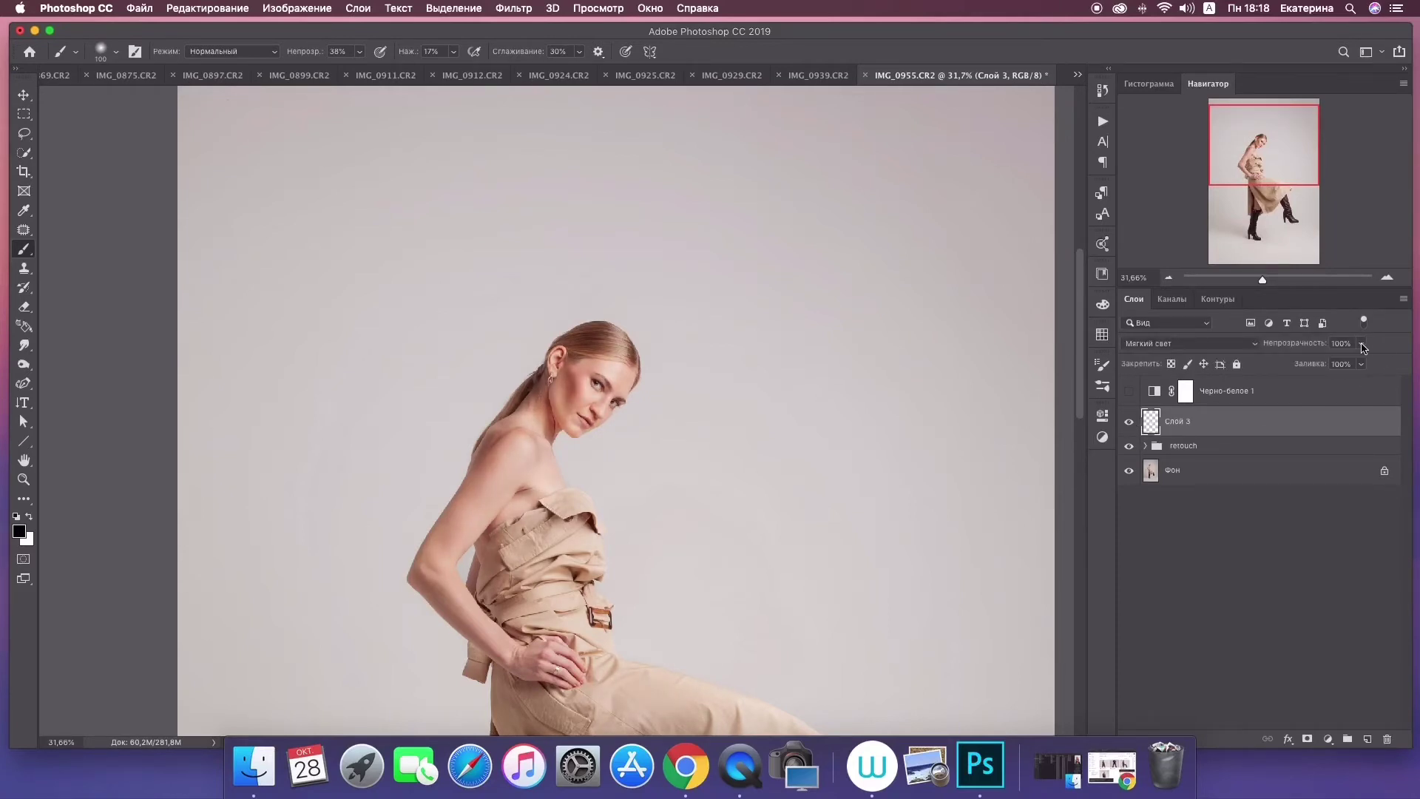
Lower the opacity of the Soft Light layer Слой 3 to 70% and set the Eraser to 31% opacity and 30% flow
mouse_move(1363, 348)
left_mouse_down()
mouse_move(1361, 367)
mouse_move(1283, 378)
mouse_move(1403, 379)
mouse_move(1339, 380)
left_mouse_up()
left_click(24, 306)
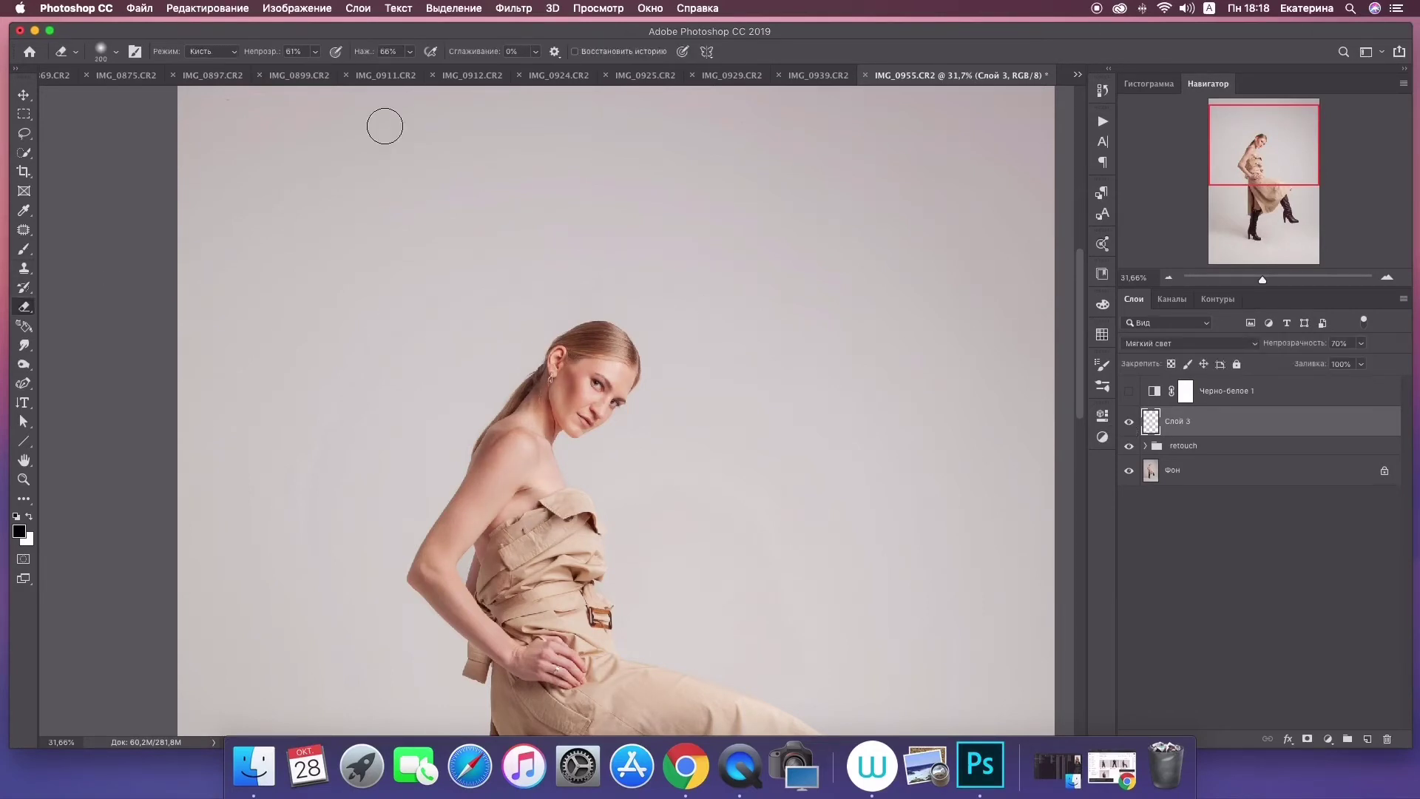
key("shift+3")
key("3")
key("1")
Raise the opacity of the dodge-and-burn layer Слой 3 to 87%
left_click(1360, 343)
left_click_drag(1361, 362, 1370, 368)
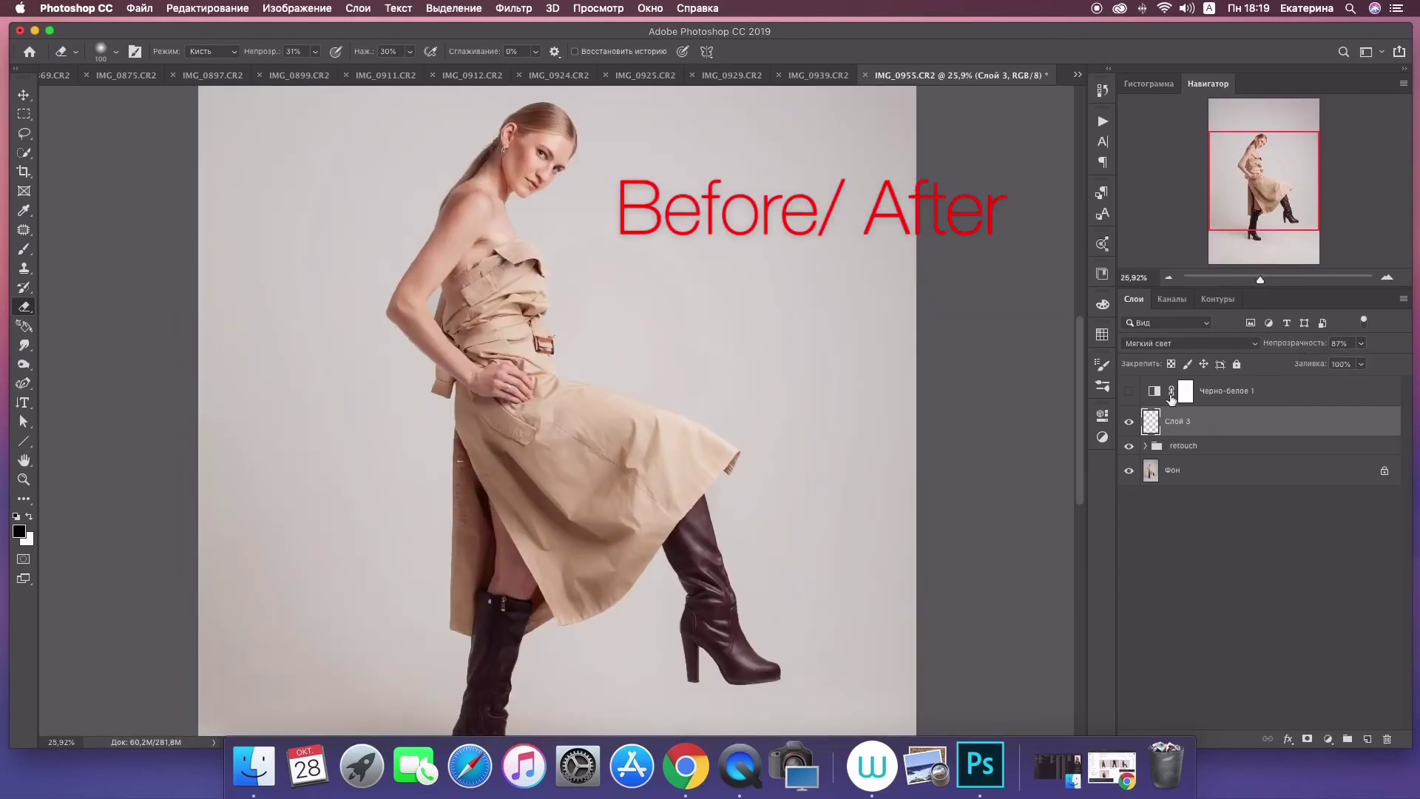
Toggle the visibility of Слой 3 several times to compare the photo before and after the dodge and burn
left_click(1131, 422)
left_click(1130, 422)
left_click(1130, 421)
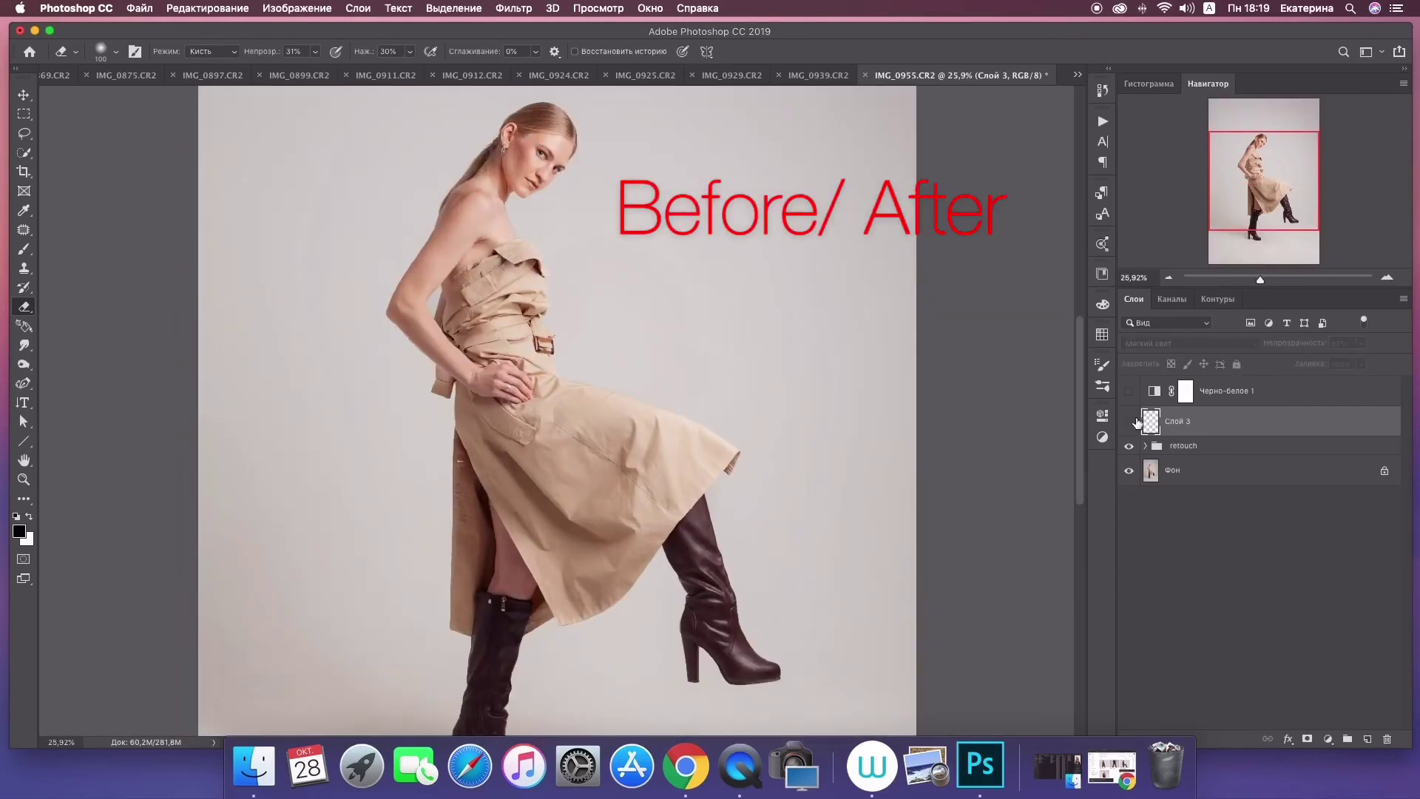
left_click(1131, 422)
left_click(1130, 421)
left_click(1131, 421)
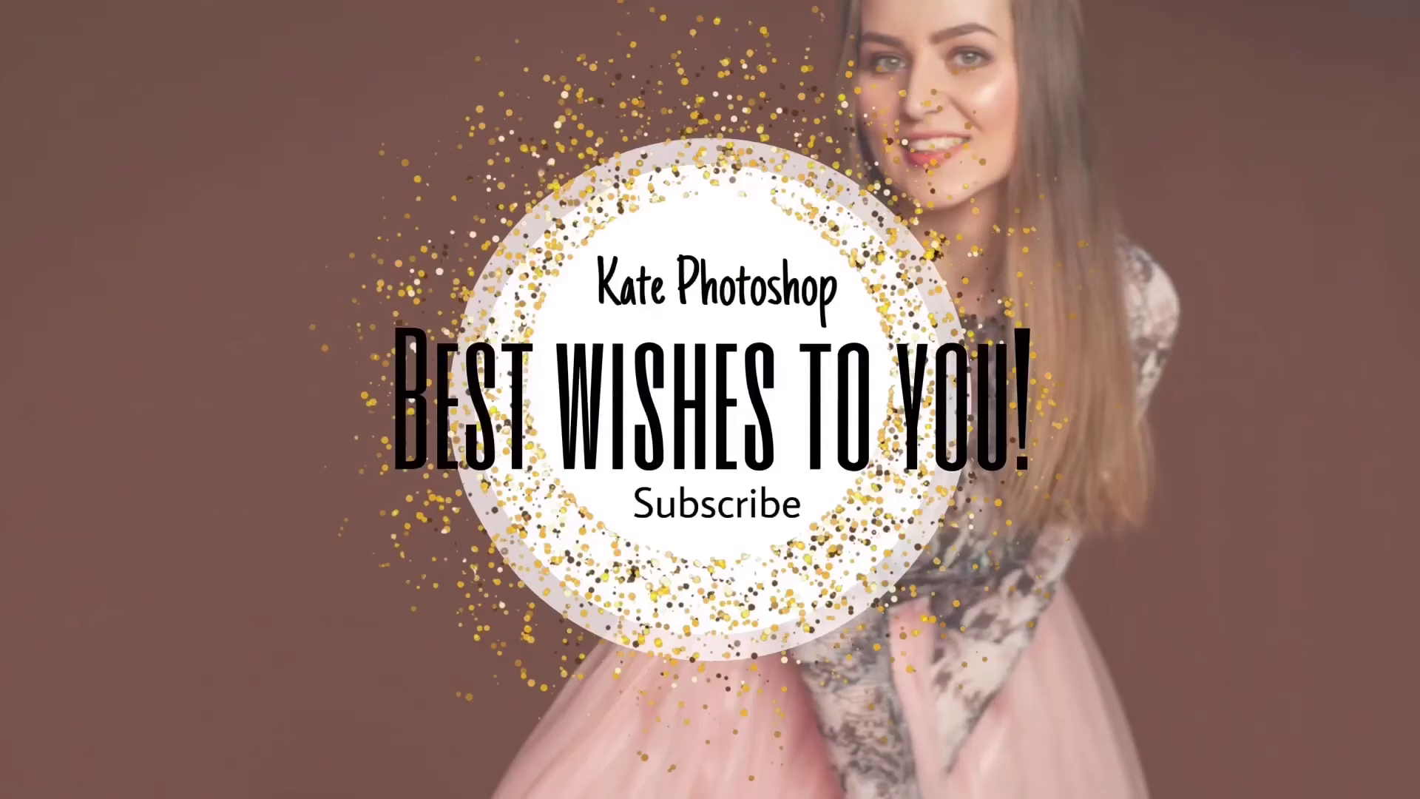